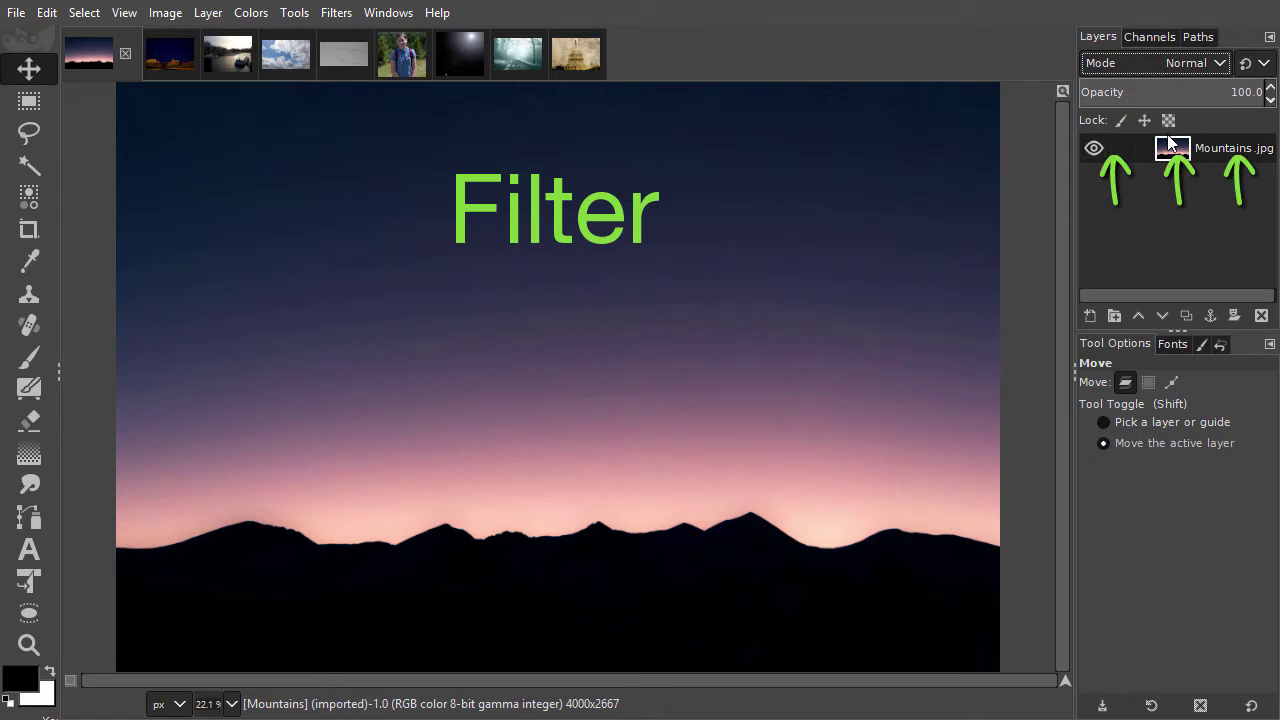
Step: Adjust the layers panel and look through the blend modes list without changing the mode
drag(1170, 150, 1195, 205)
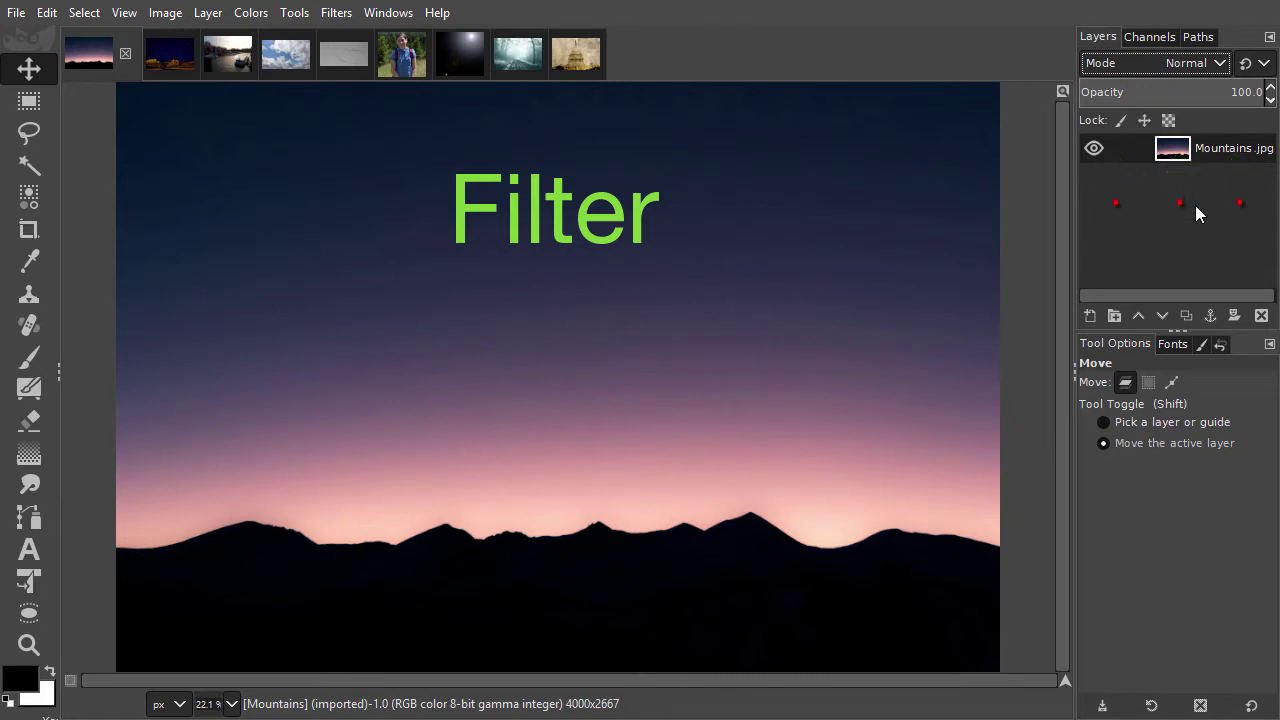
mouse_move(1185, 203)
mouse_down()
mouse_move(1183, 185)
mouse_move(1200, 218)
mouse_move(1163, 205)
mouse_move(1181, 180)
mouse_up()
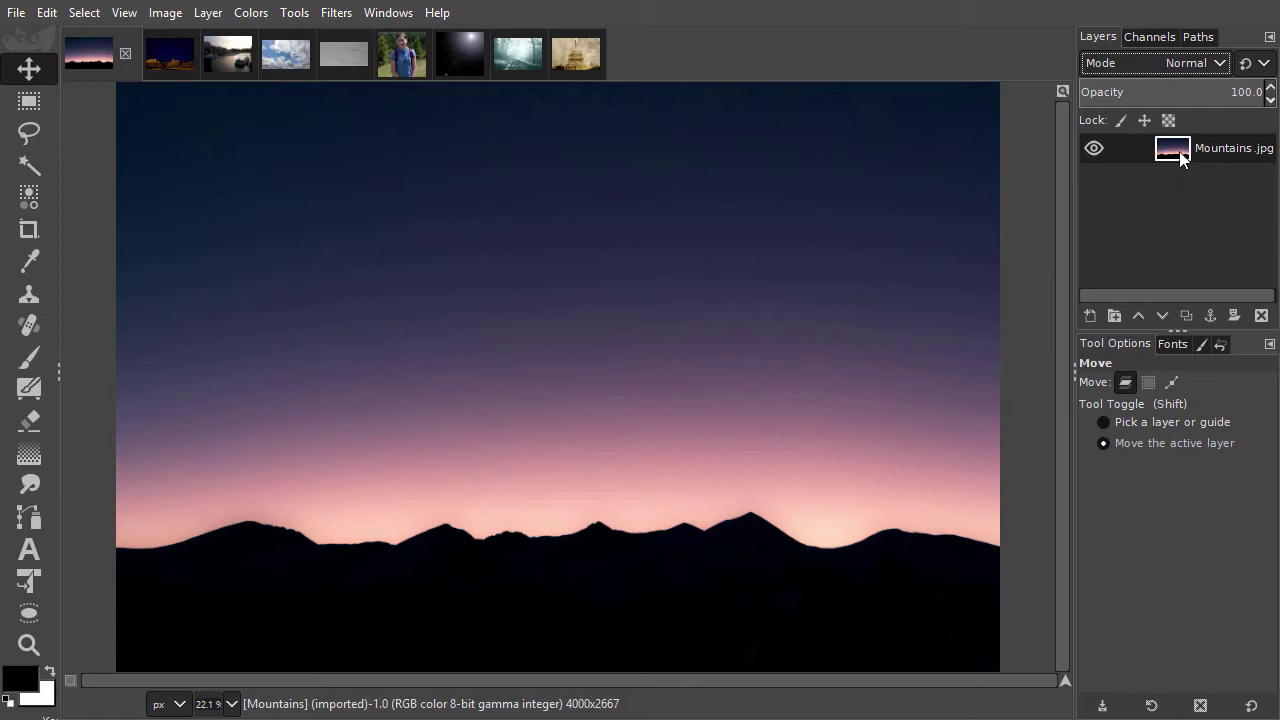
click(1197, 72)
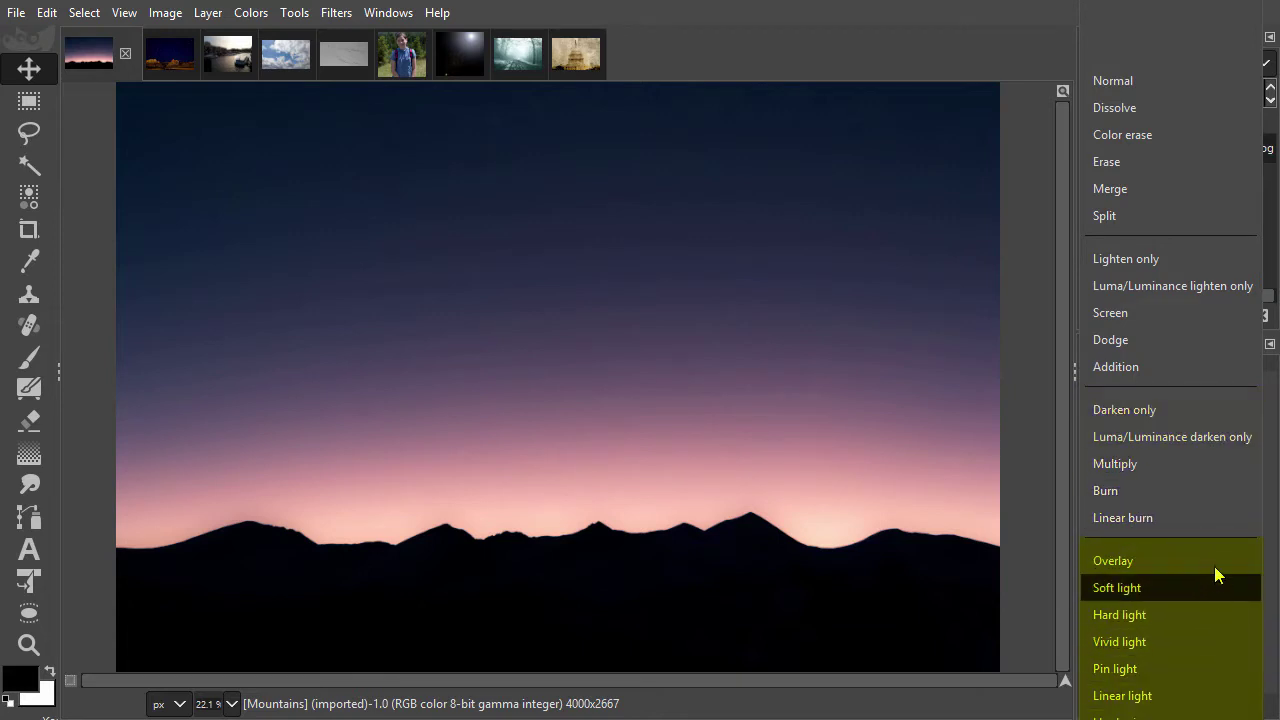
scroll(1200, 650, down, 5)
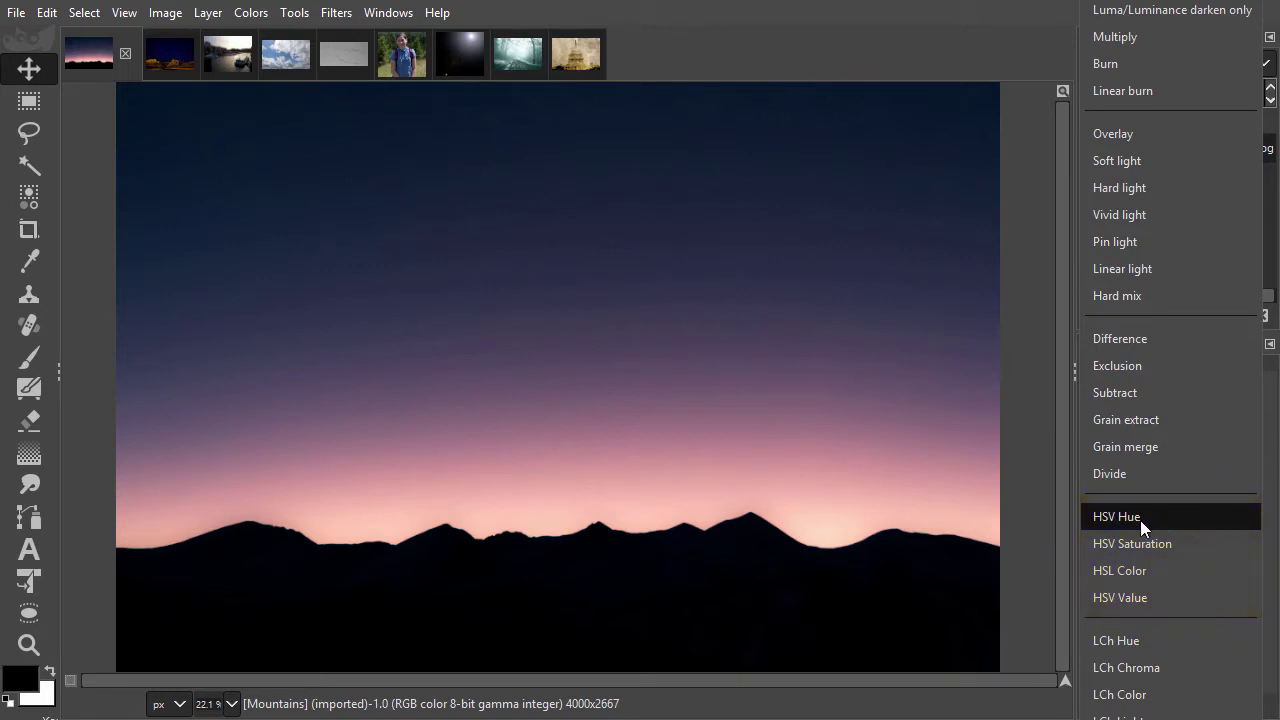
click(1062, 516)
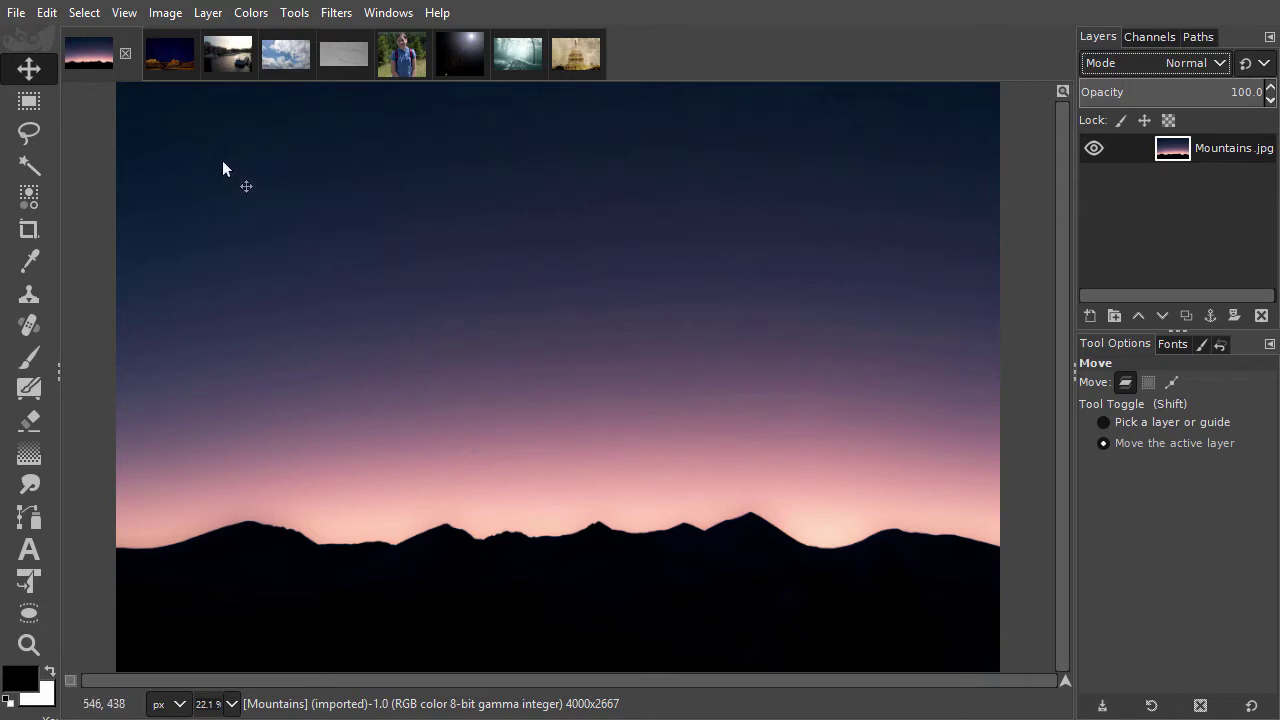
Step: Drag the Stars photo into the Mountains image and set its mode to Lighten only
click(169, 56)
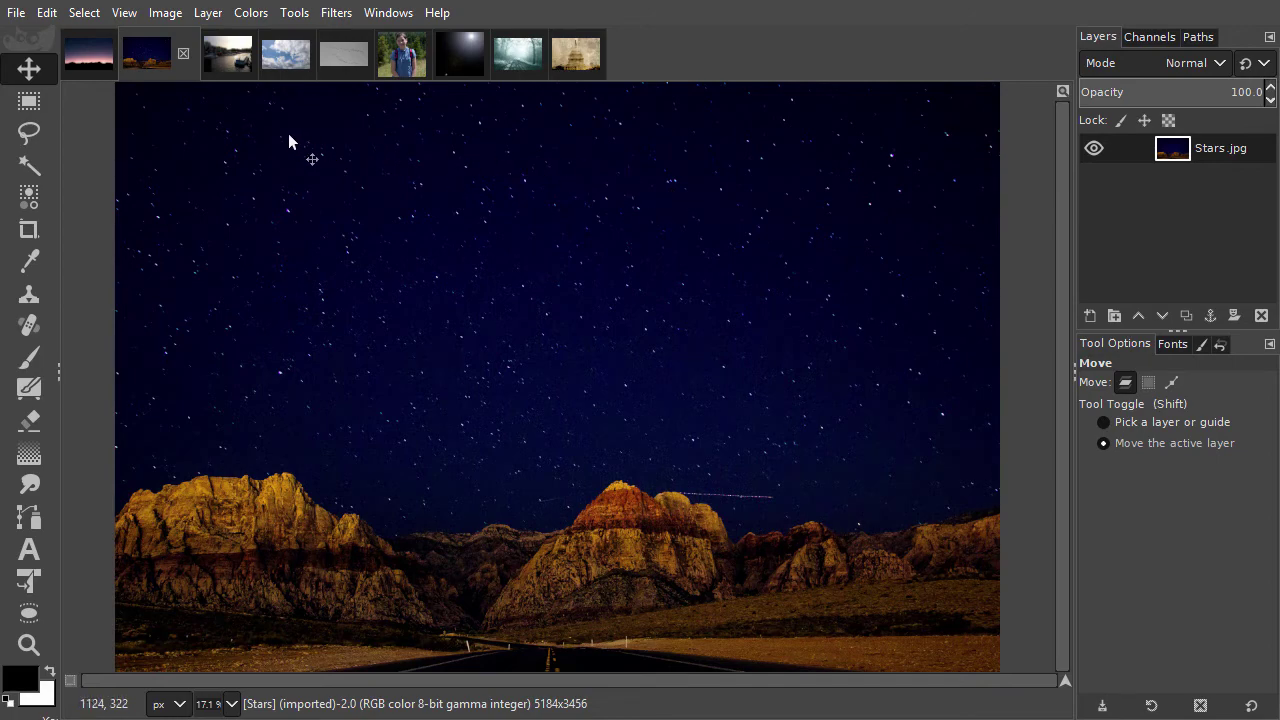
drag(150, 62, 137, 124)
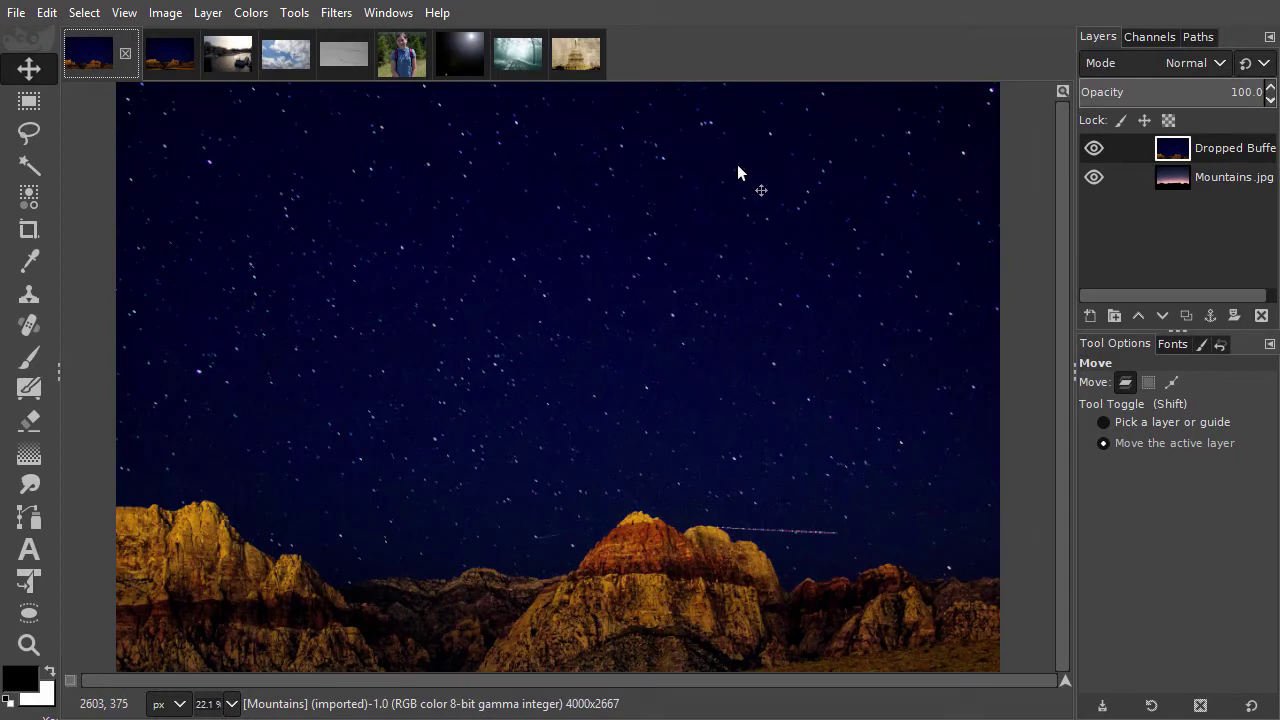
click(1192, 64)
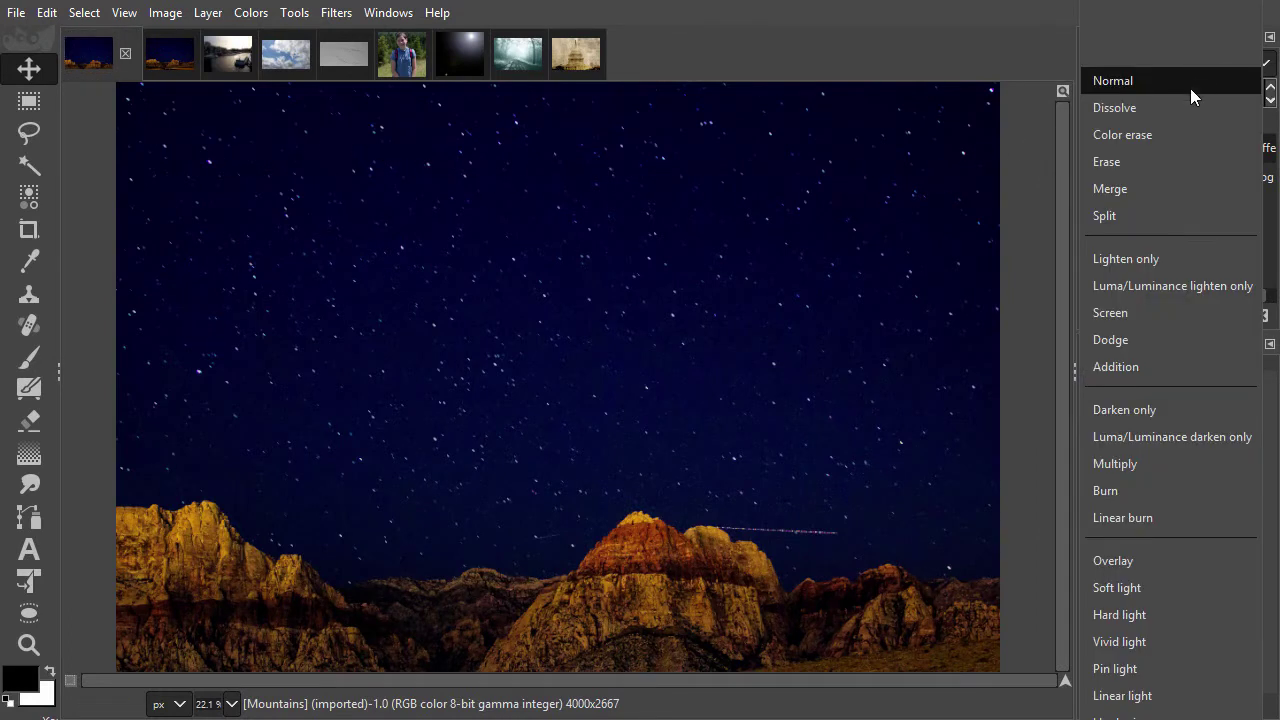
click(1170, 261)
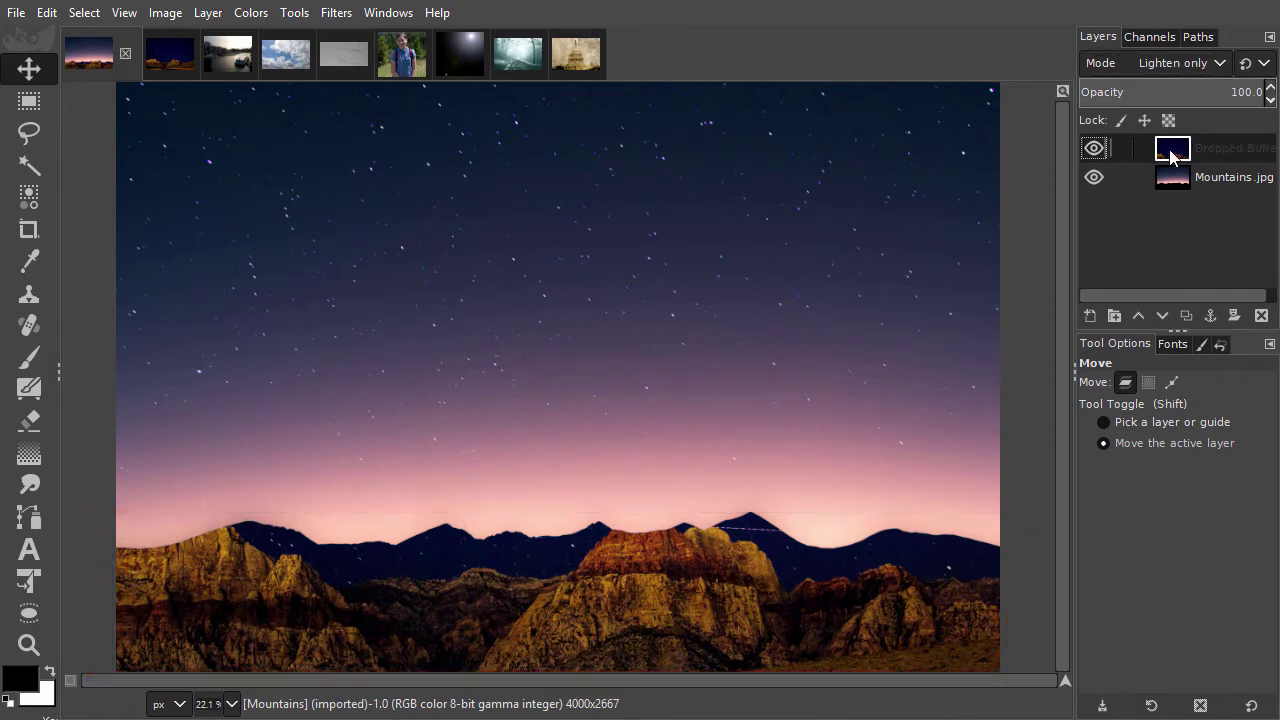
Step: Add a White (full opacity) layer mask to the stars layer, then select the Paintbrush
right_click(1172, 155)
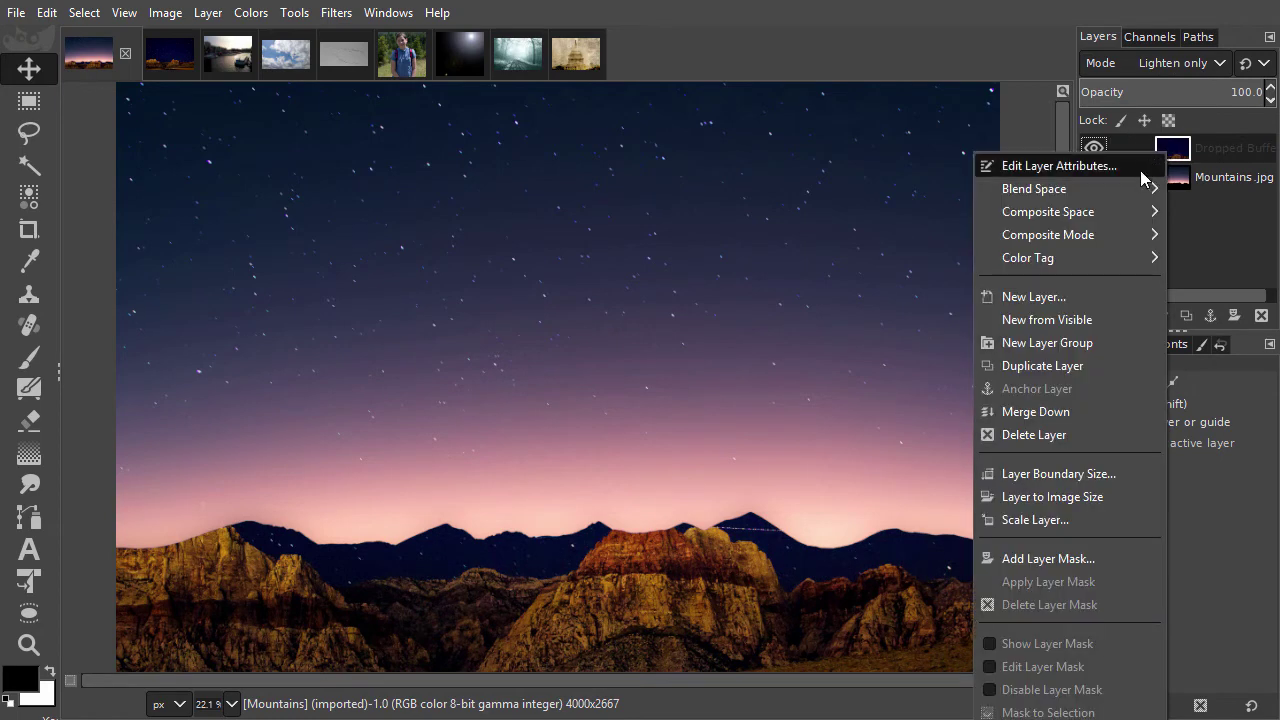
click(1106, 552)
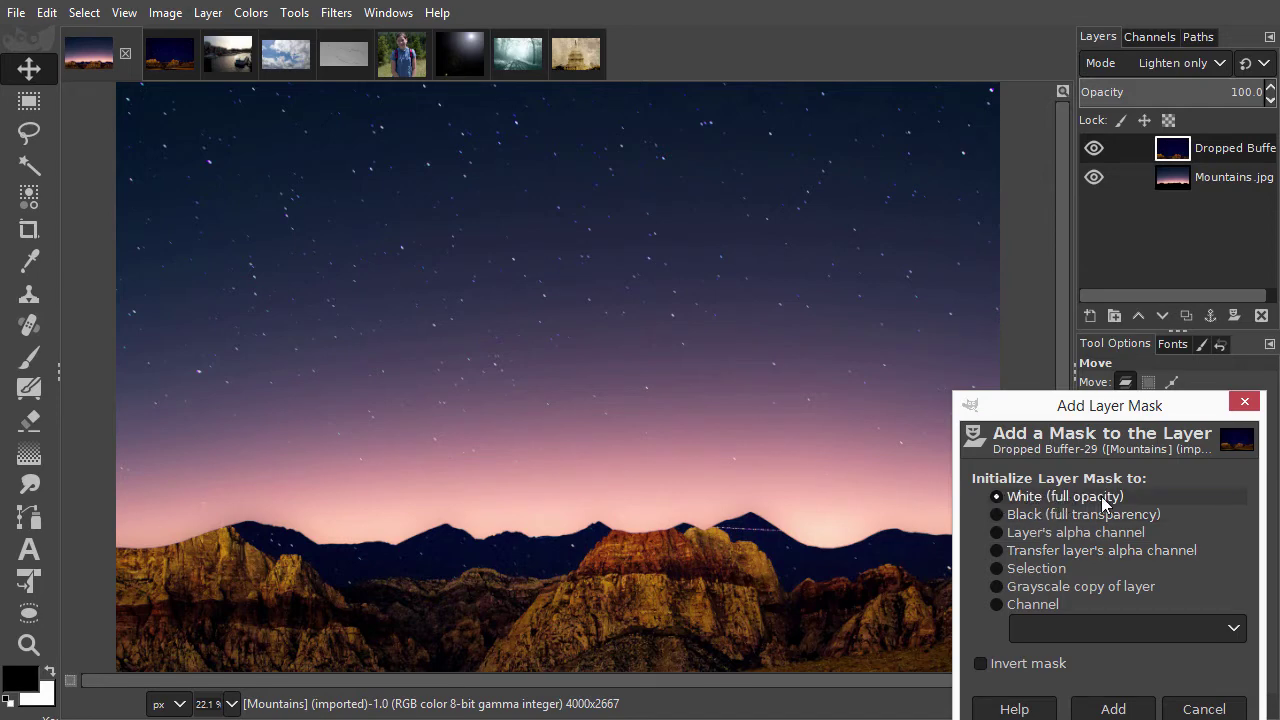
key(Return)
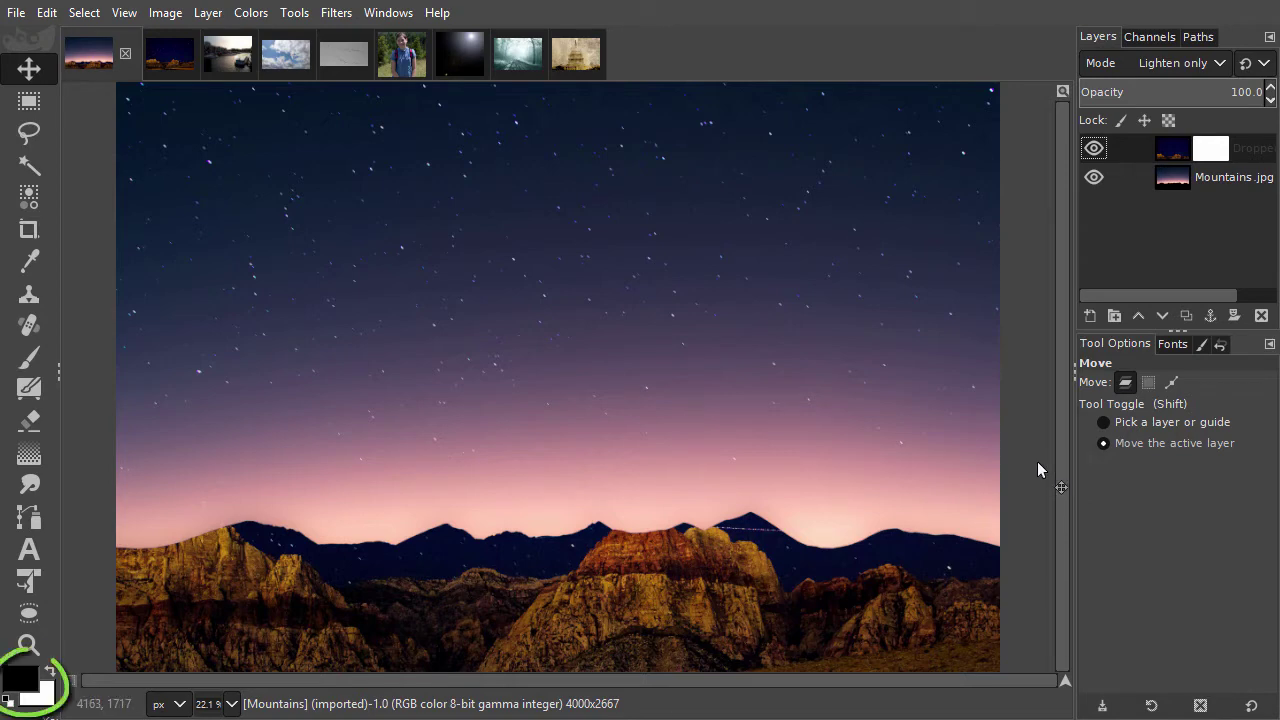
key(p)
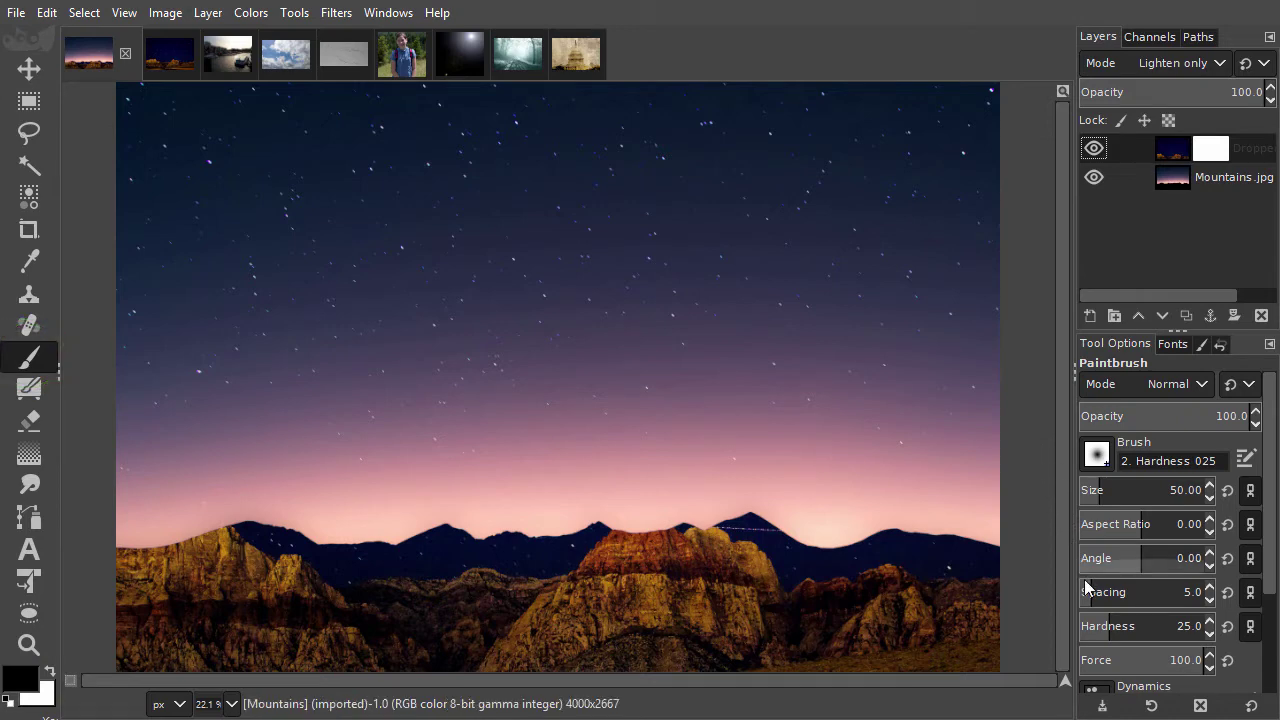
Step: With a hardness 100, size 410.74 brush, paint black over the rocky foreground on the mask
drag(1108, 625, 1212, 628)
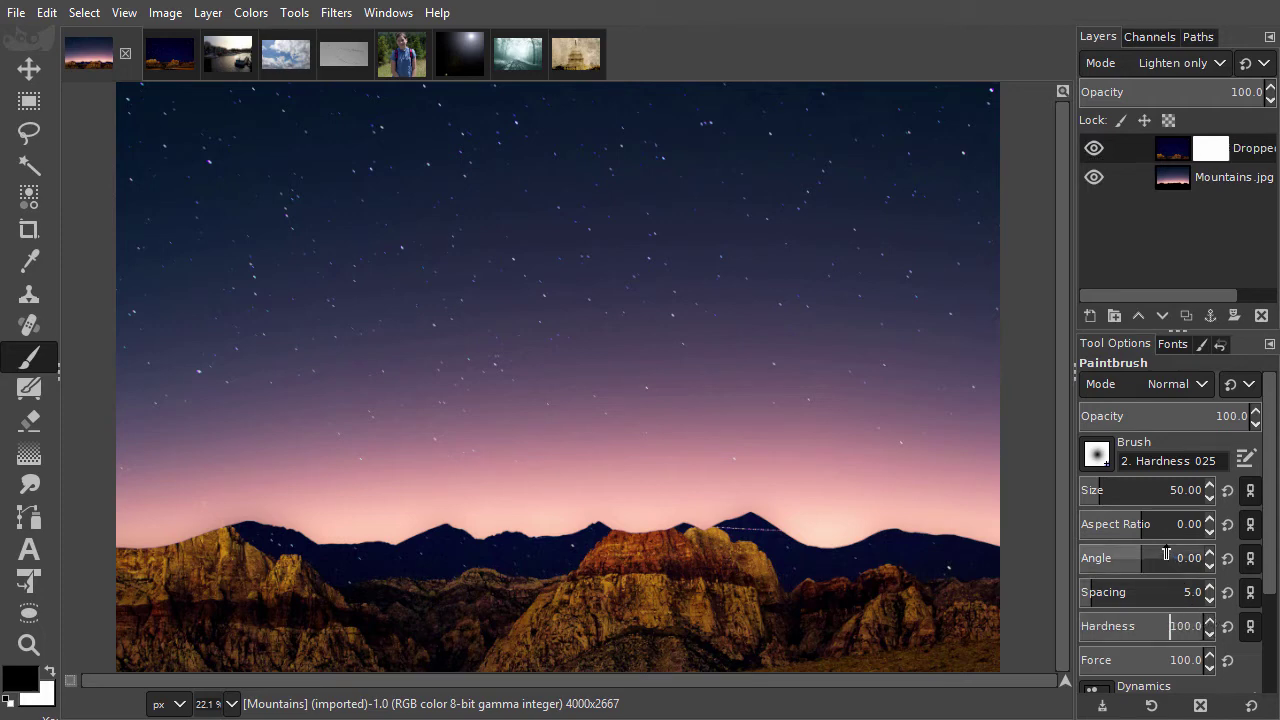
click(1145, 488)
drag(1147, 488, 1157, 488)
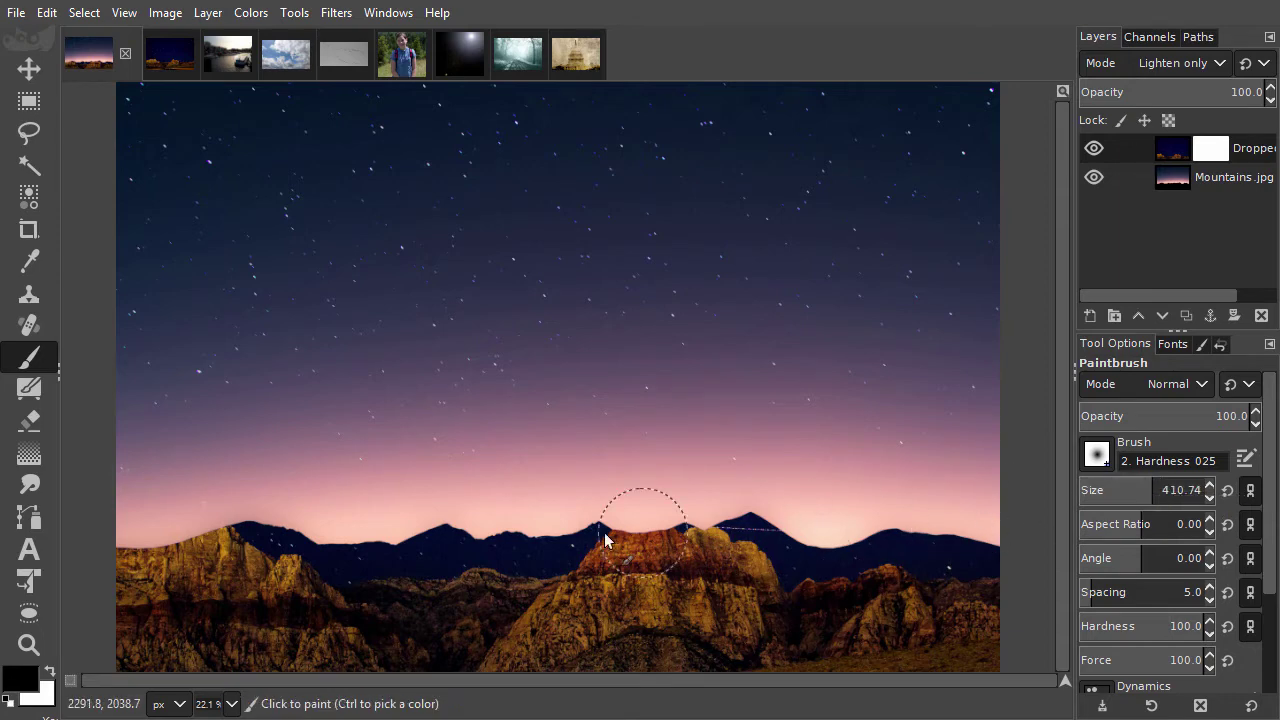
mouse_move(329, 540)
mouse_down()
mouse_move(151, 581)
mouse_move(267, 578)
mouse_move(266, 594)
mouse_move(133, 626)
mouse_move(229, 652)
mouse_move(941, 646)
mouse_move(1013, 626)
mouse_move(375, 585)
mouse_move(486, 539)
mouse_move(1001, 548)
mouse_up()
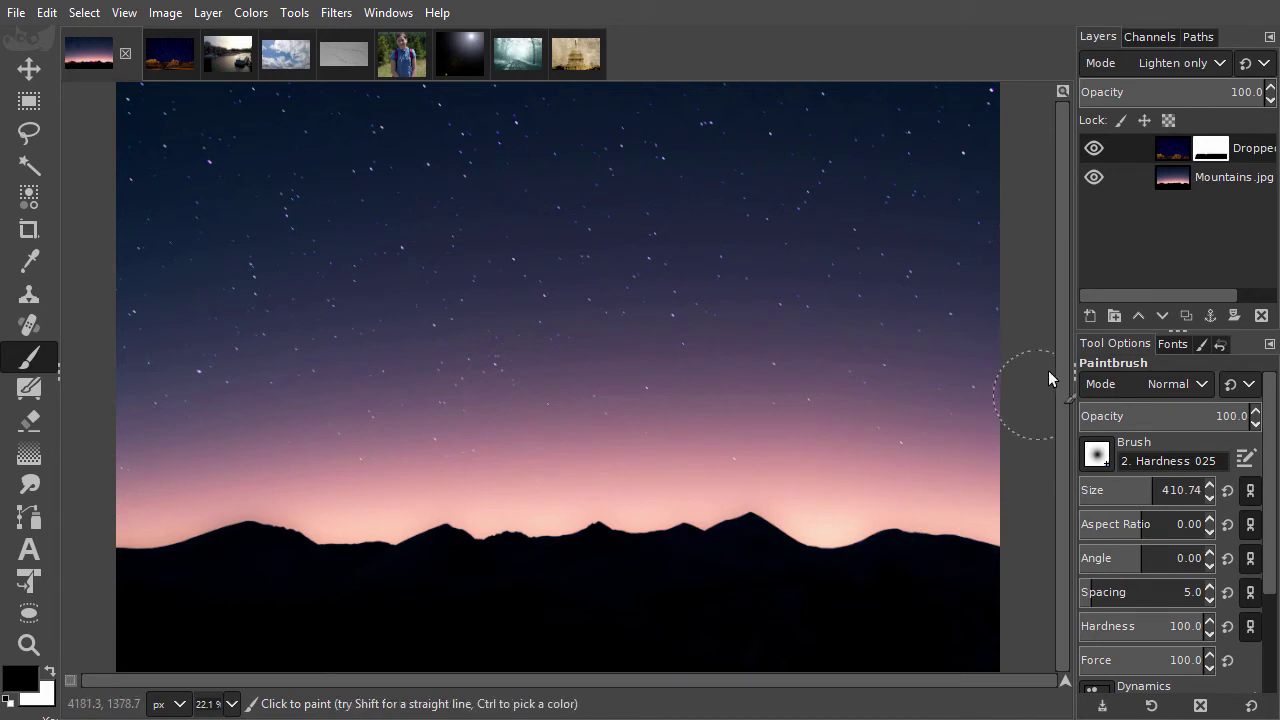
Step: Compare with the stars layer hidden, then lower its opacity to 68.8
click(1094, 149)
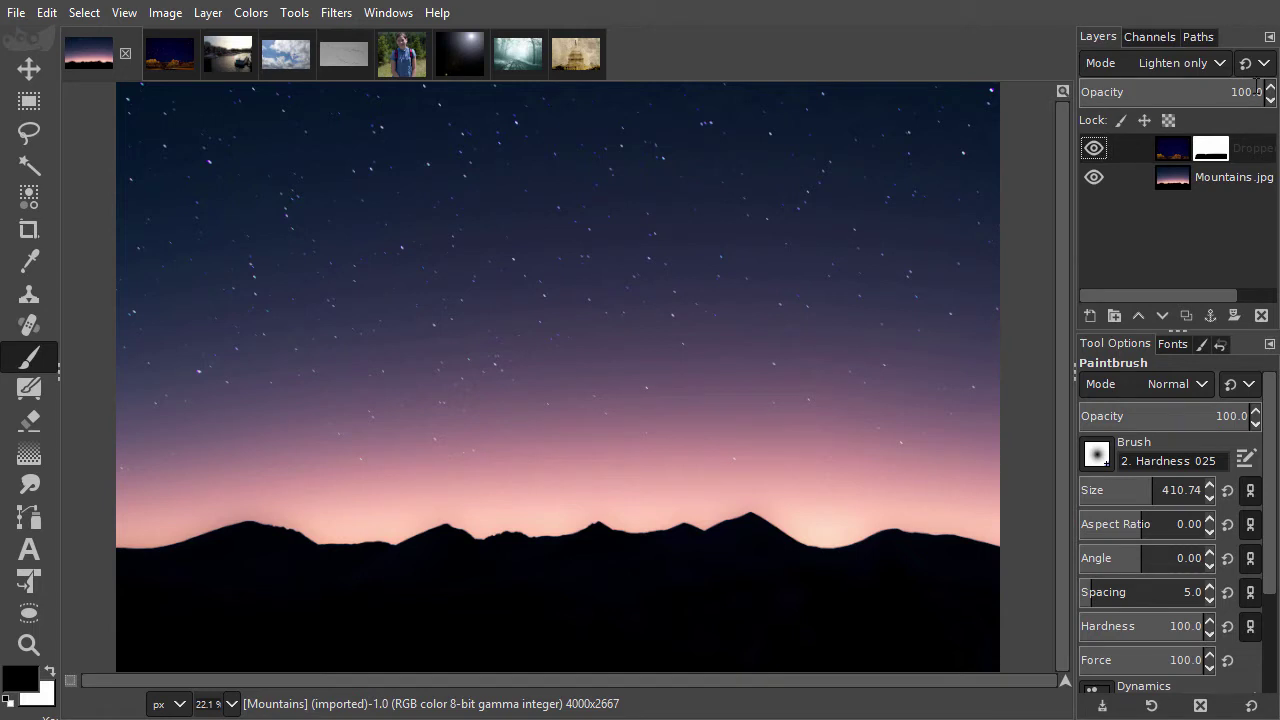
drag(1256, 92, 1231, 92)
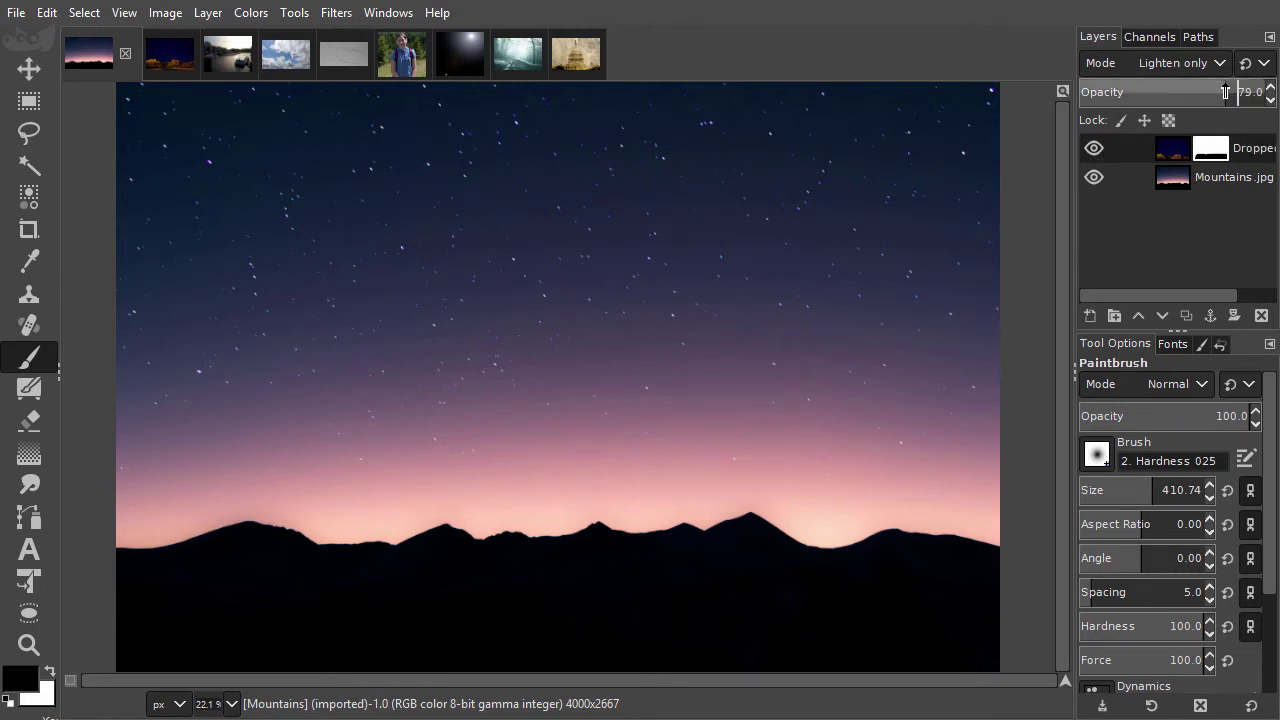
drag(1212, 94, 1207, 94)
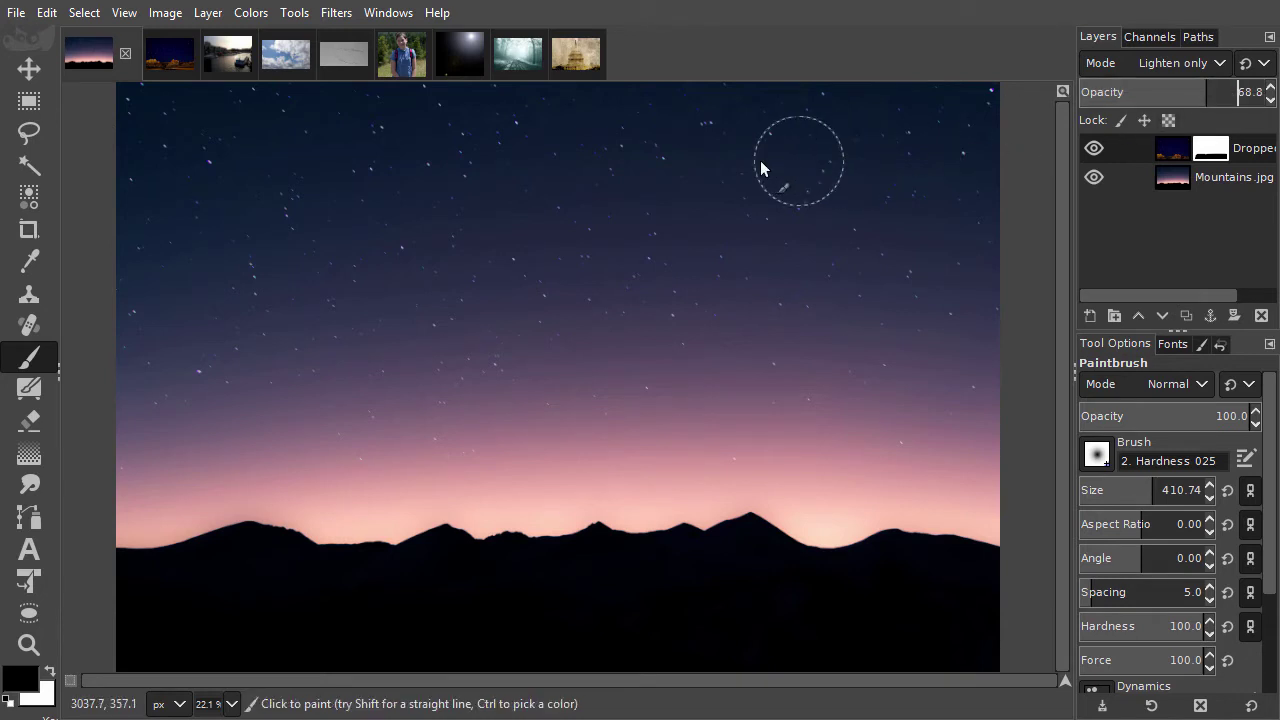
Step: Drag the clouds photo into the Amsterdam image and slide the new layer down over its top
click(31, 71)
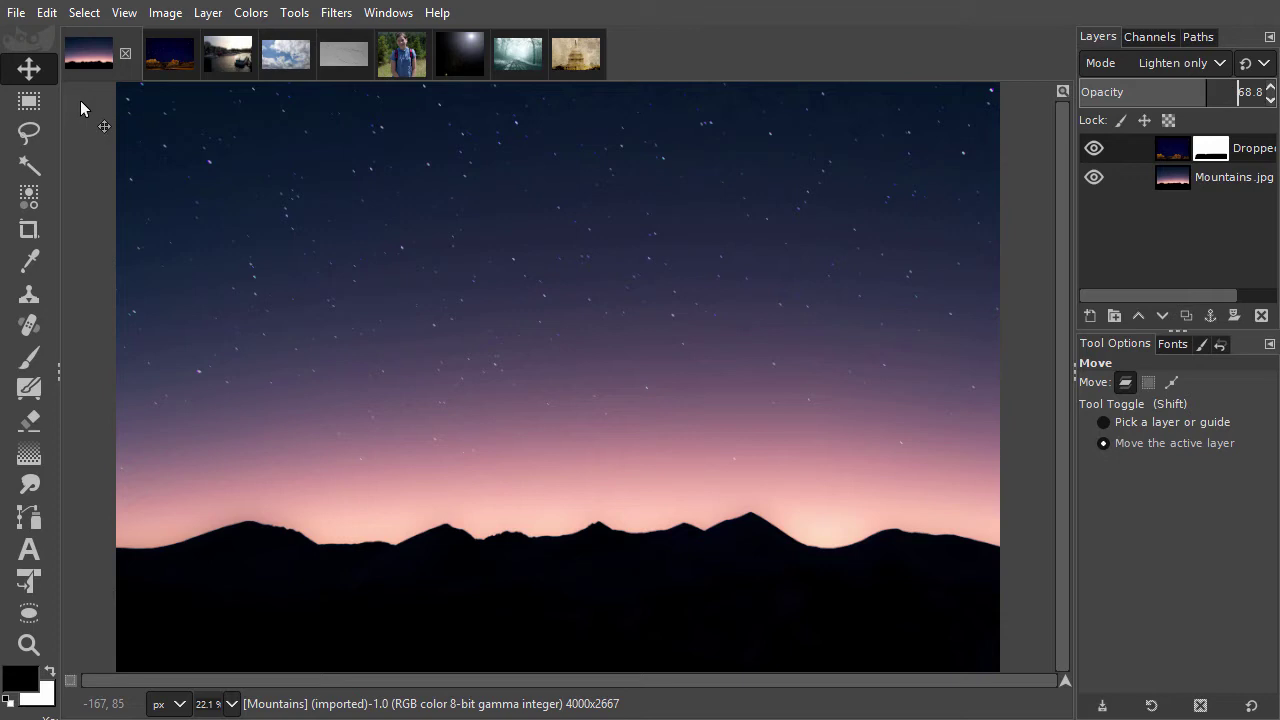
click(227, 55)
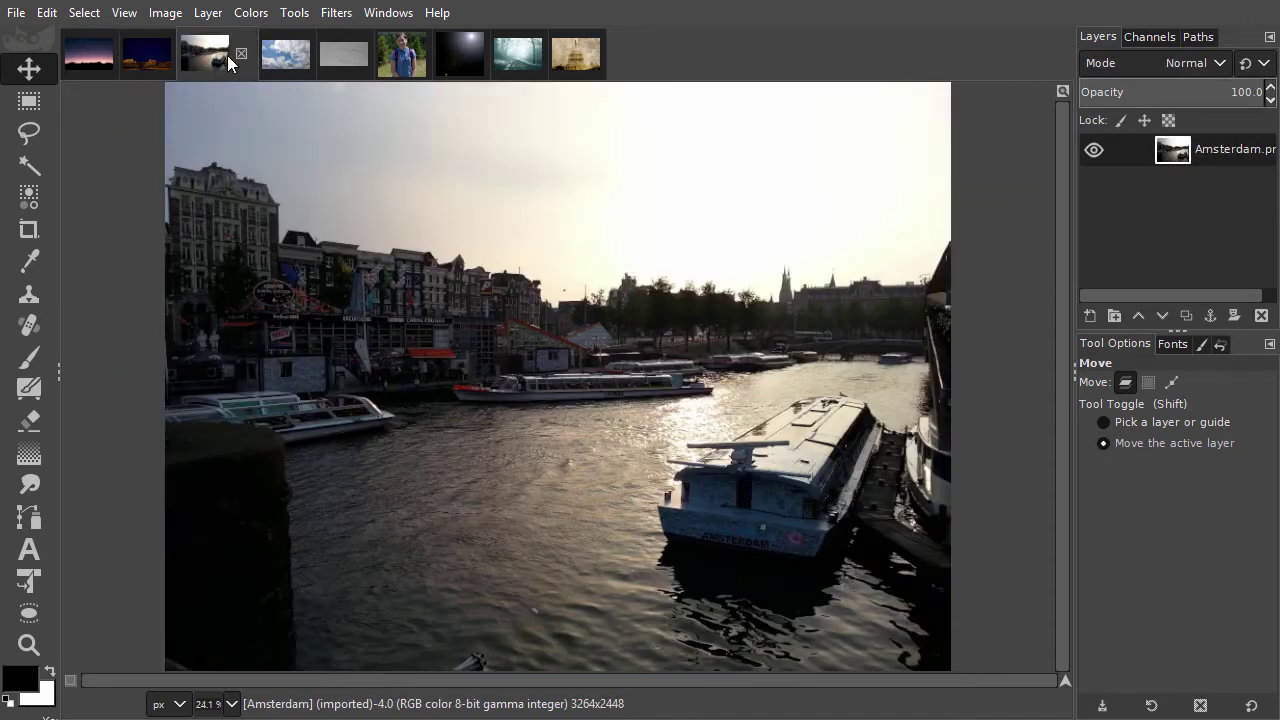
click(289, 54)
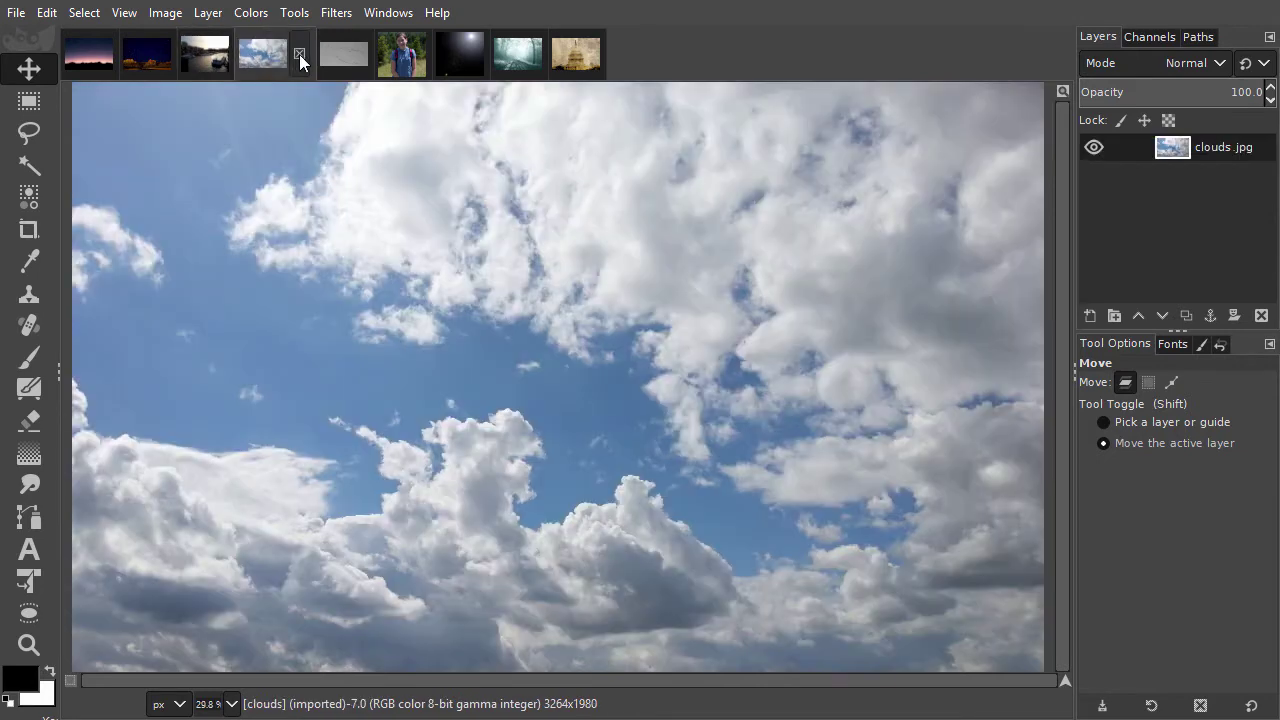
click(342, 60)
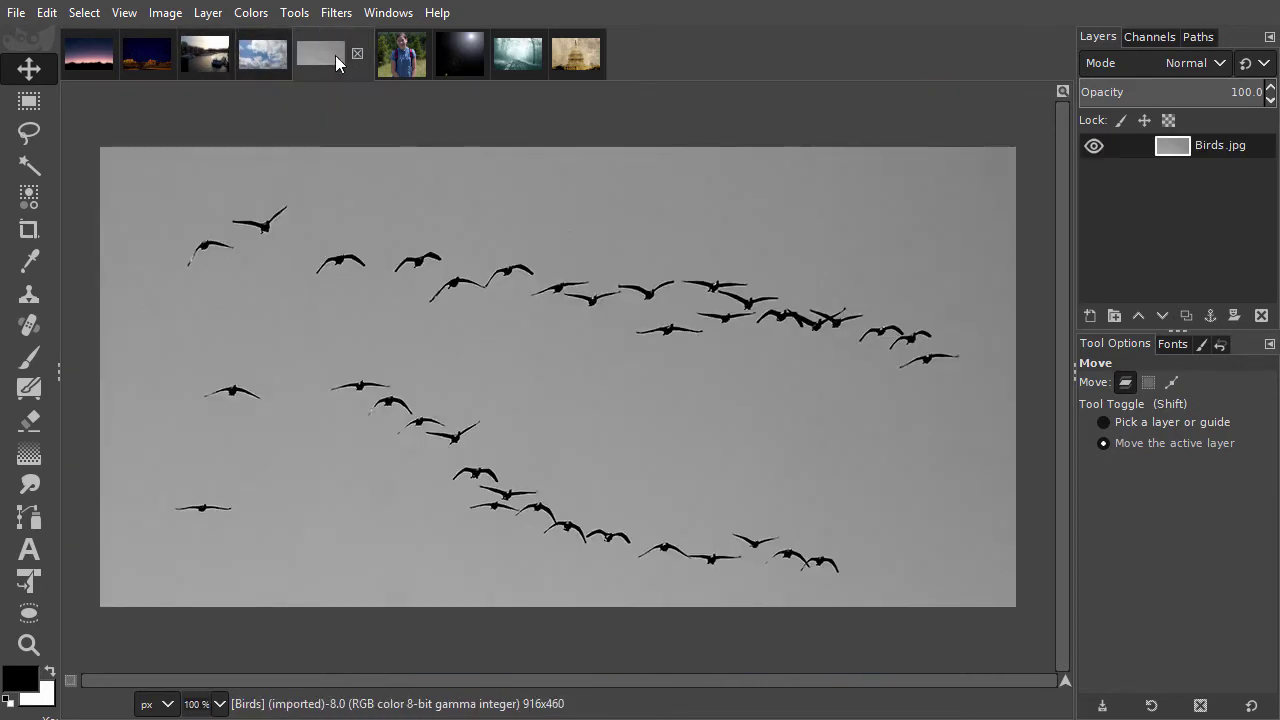
click(269, 52)
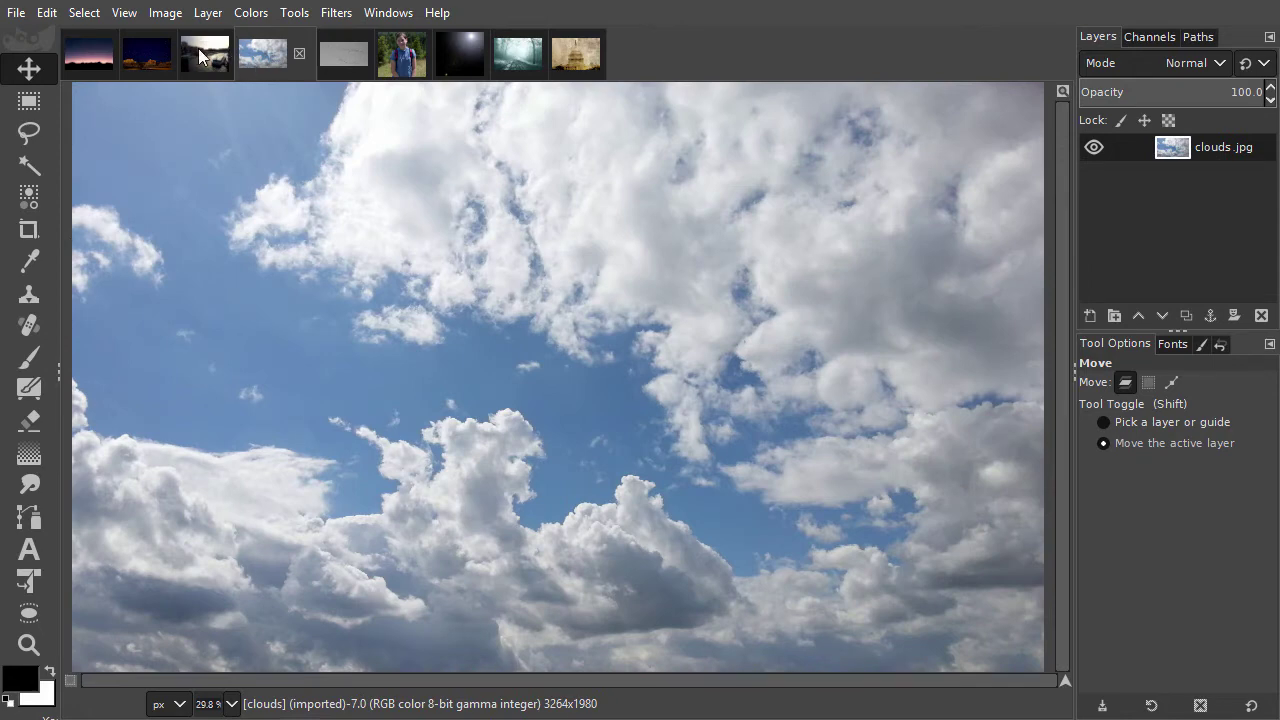
drag(247, 57, 215, 110)
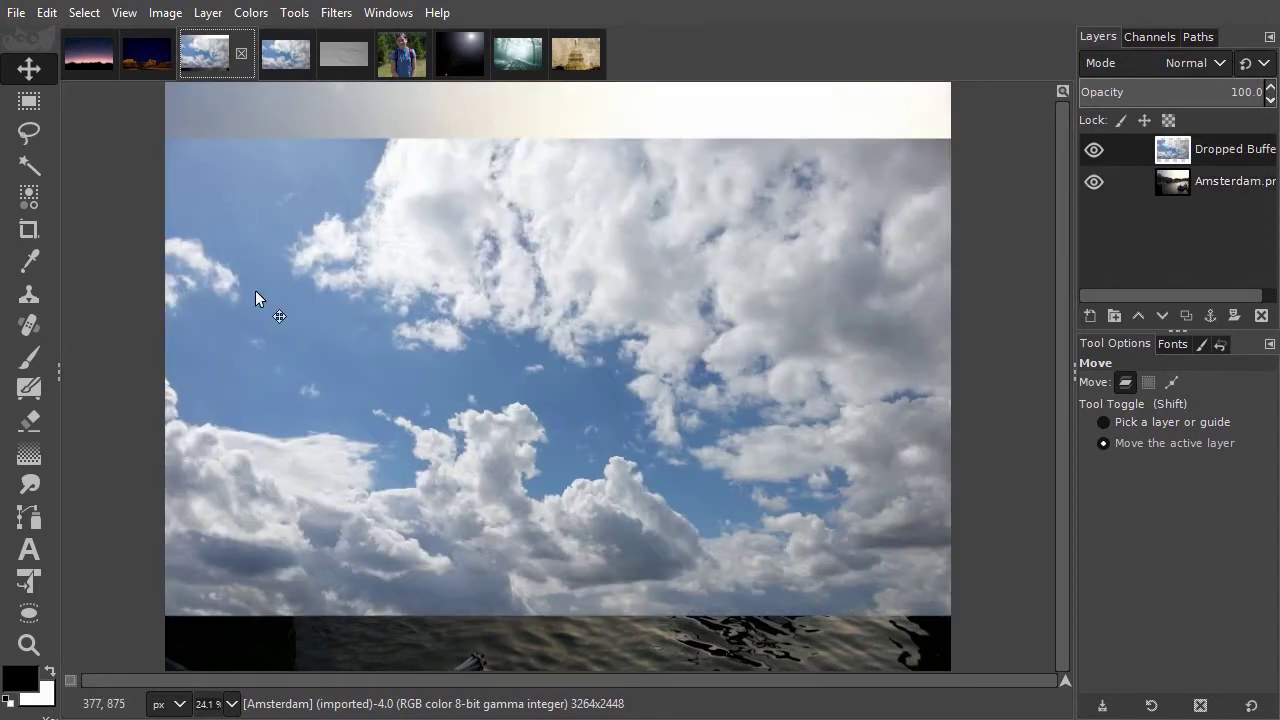
drag(255, 290, 288, 14)
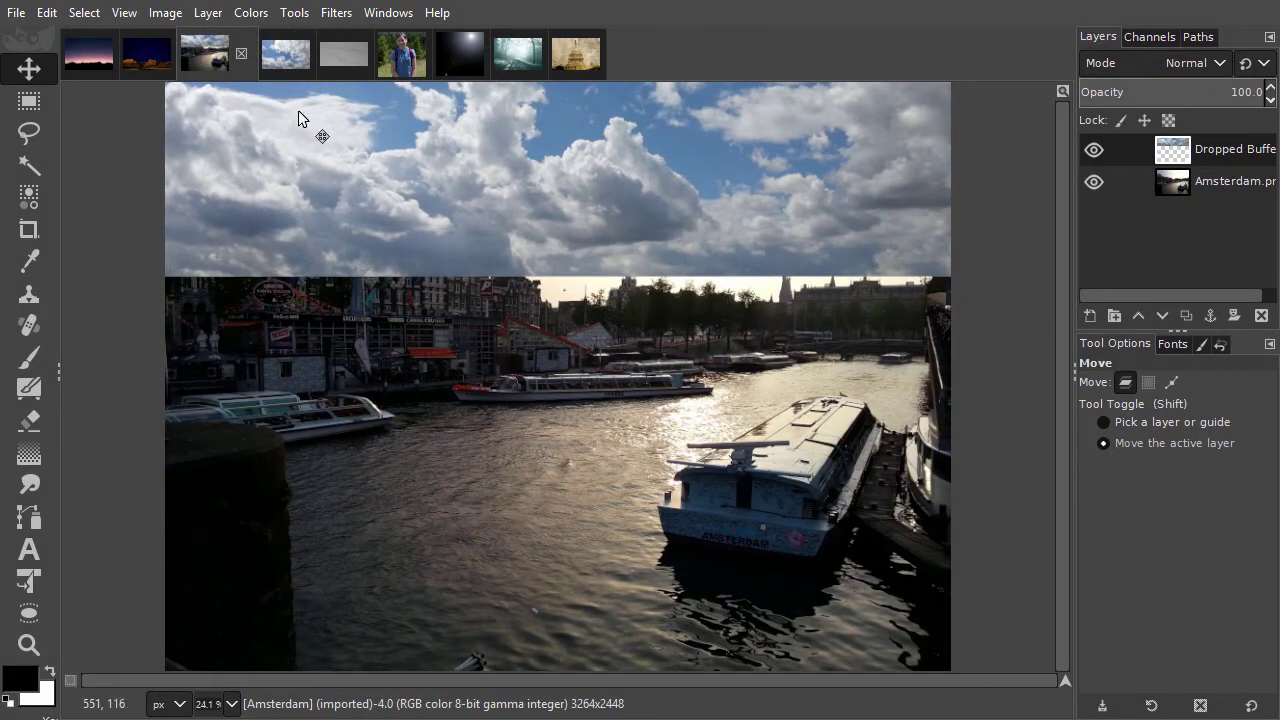
drag(298, 113, 305, 183)
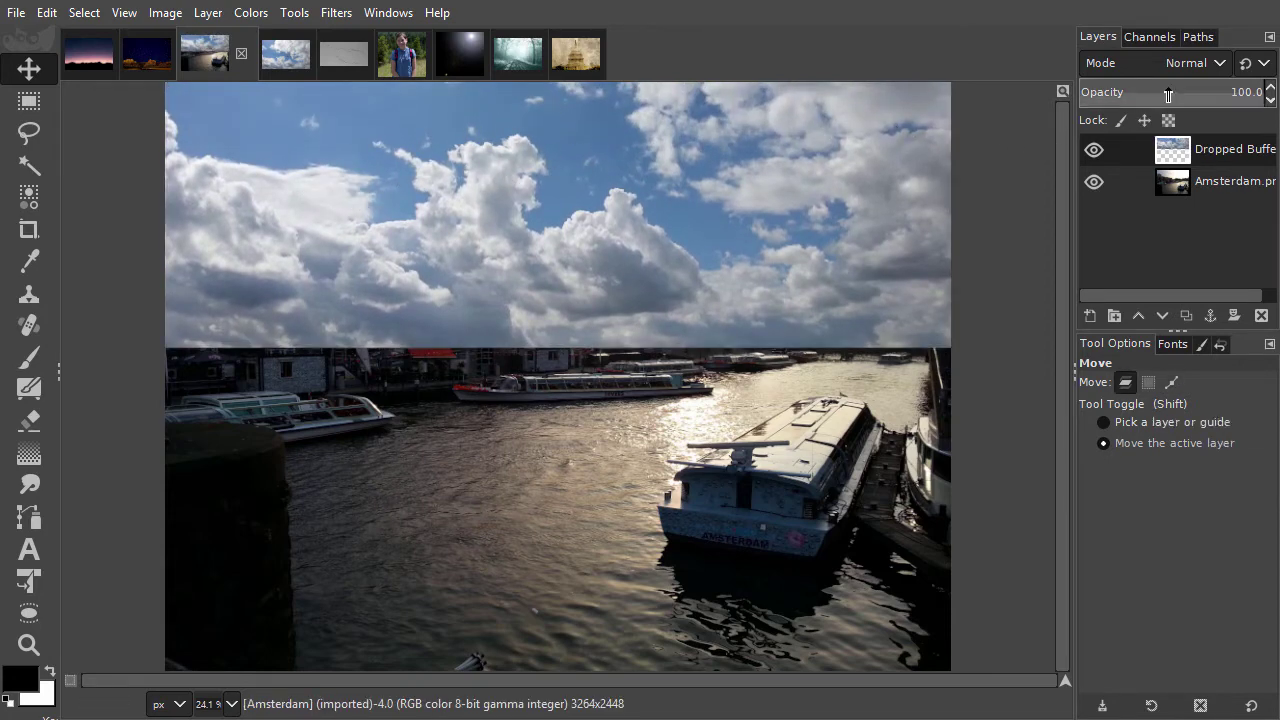
Step: Set the clouds layer to Darken only and align it to the image top at offset 0,0
click(1196, 65)
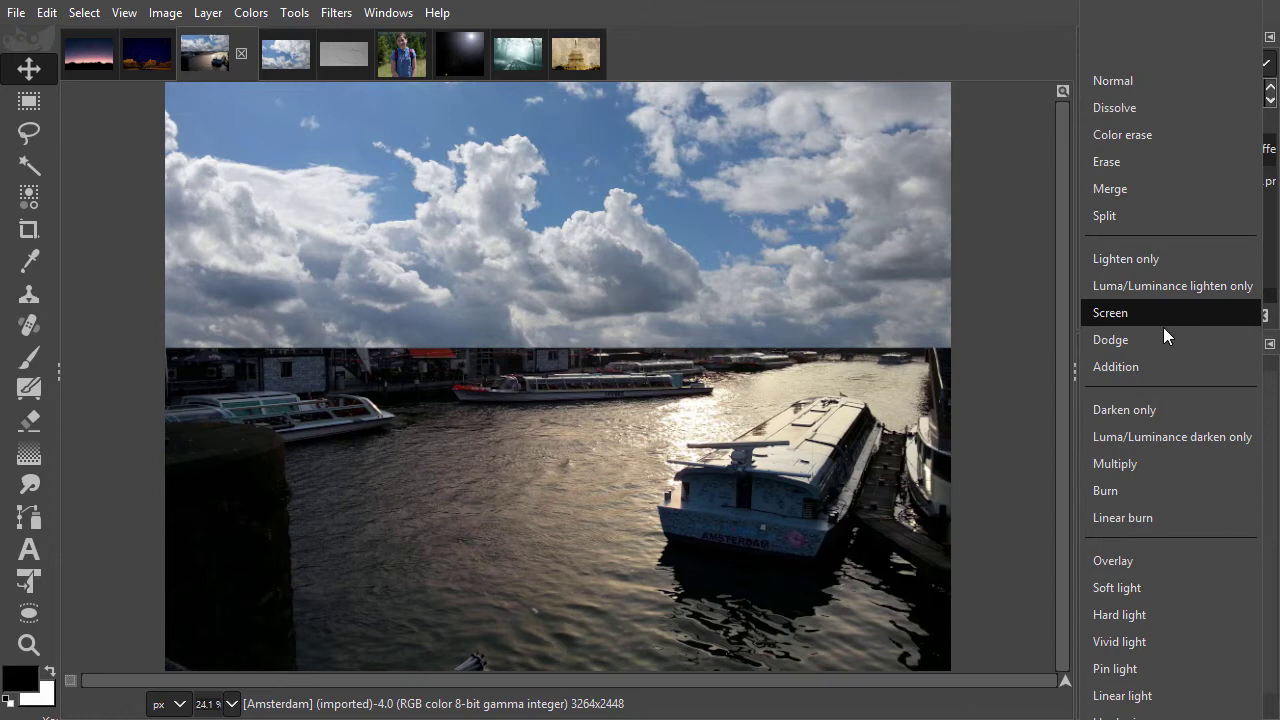
click(1111, 411)
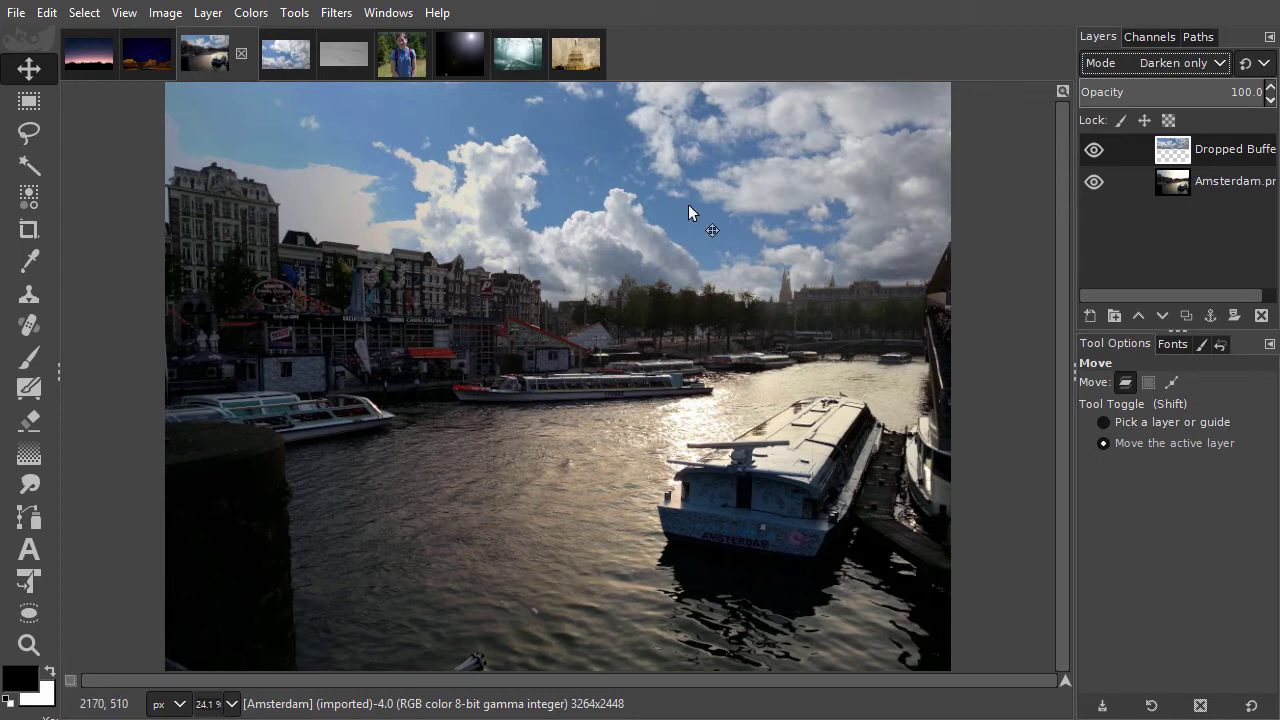
drag(688, 205, 696, 181)
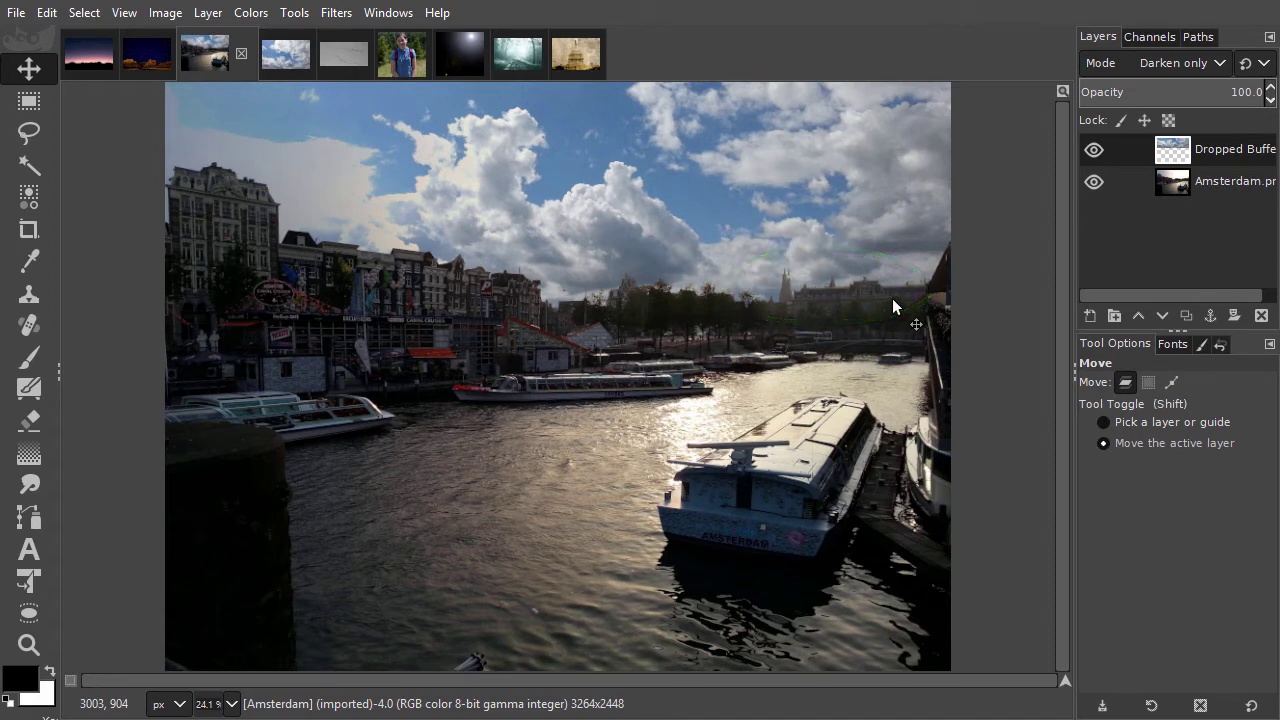
Step: Hide the clouds layer and fuzzy-select the Amsterdam sky with threshold raised to 102
click(1093, 150)
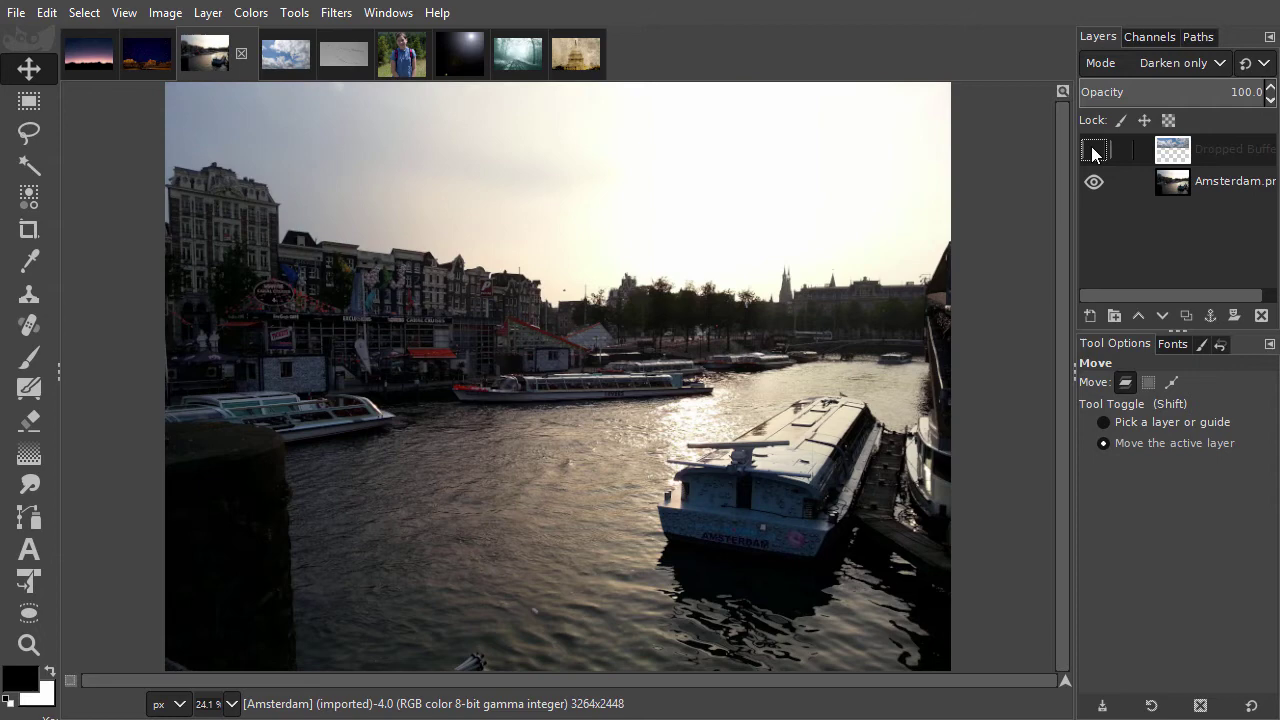
click(1175, 184)
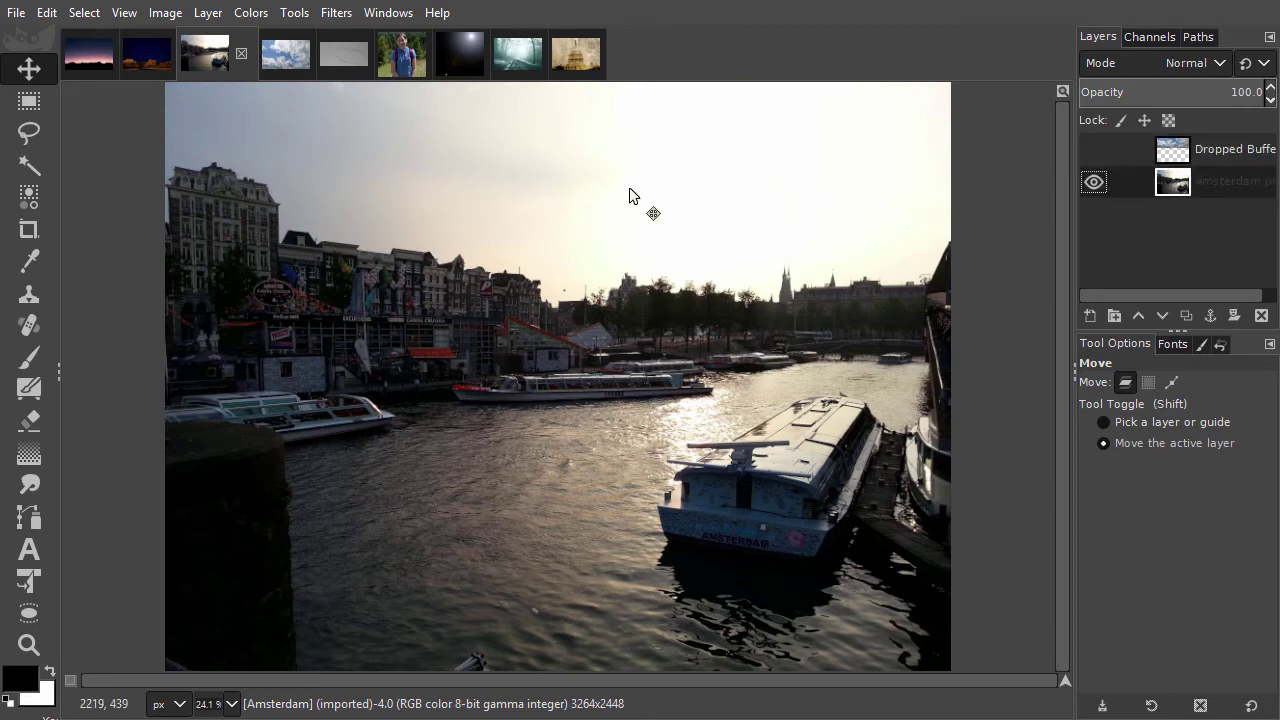
click(38, 170)
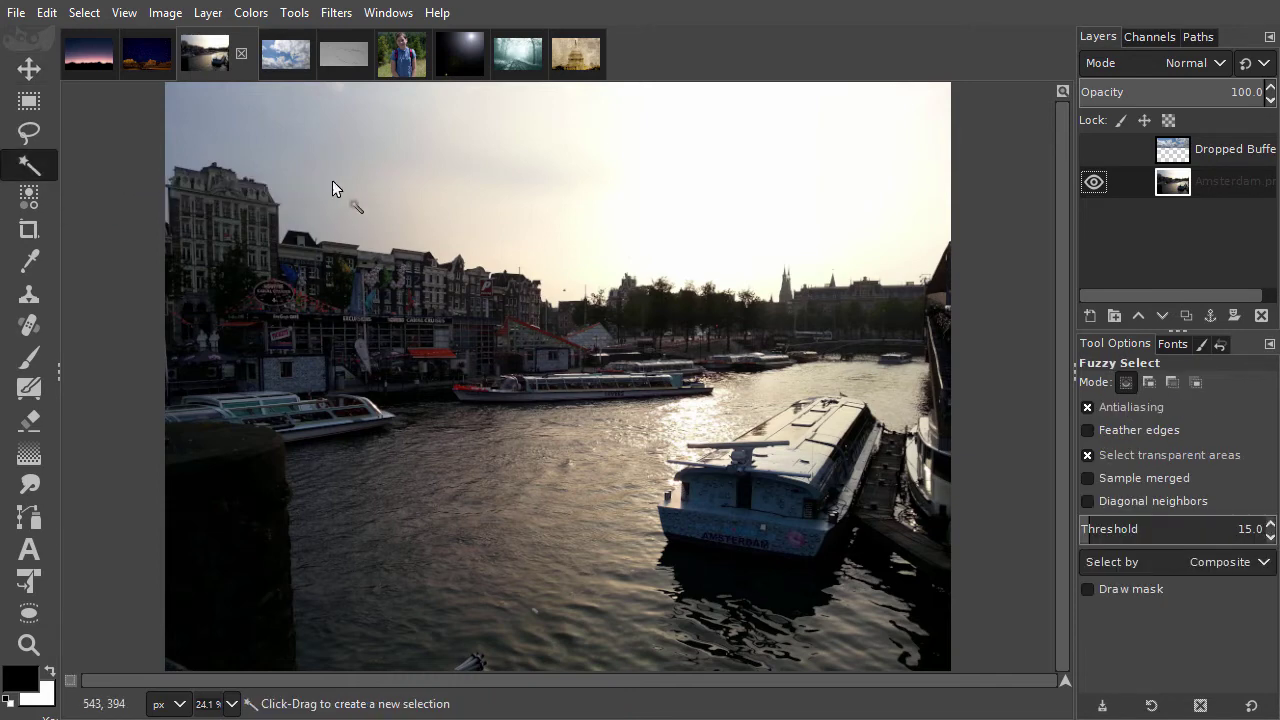
click(629, 234)
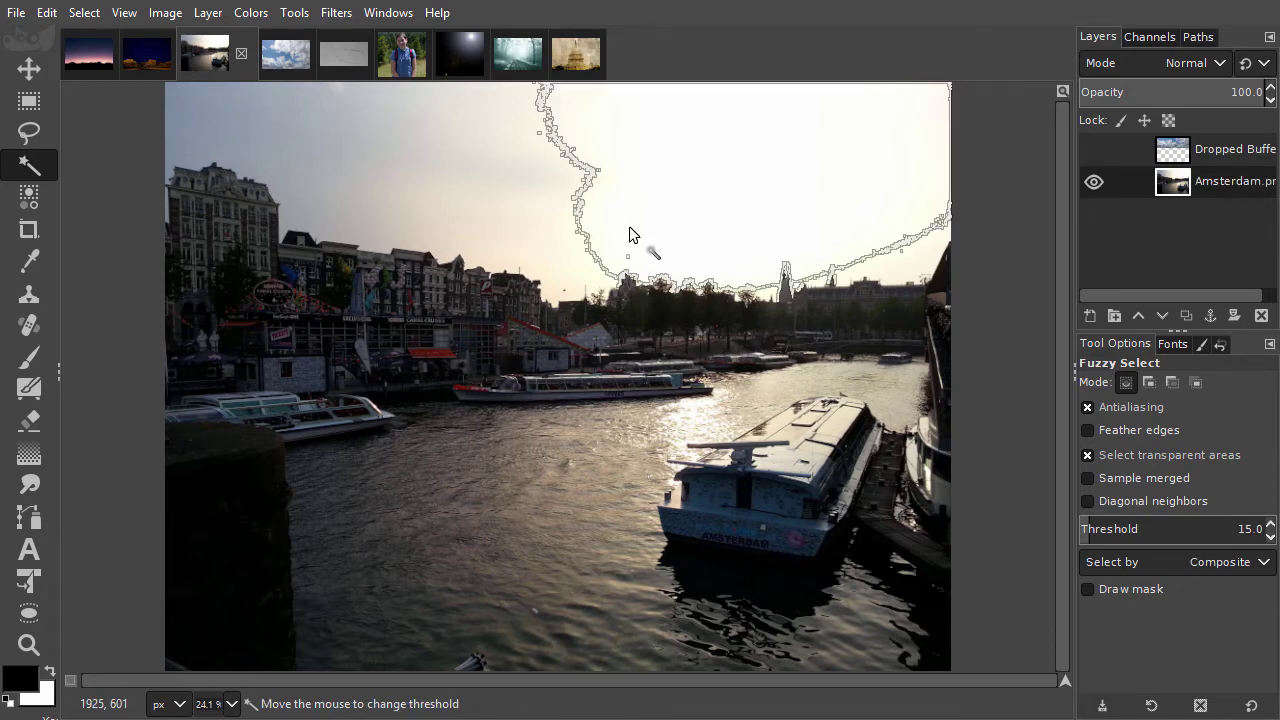
drag(629, 227, 682, 226)
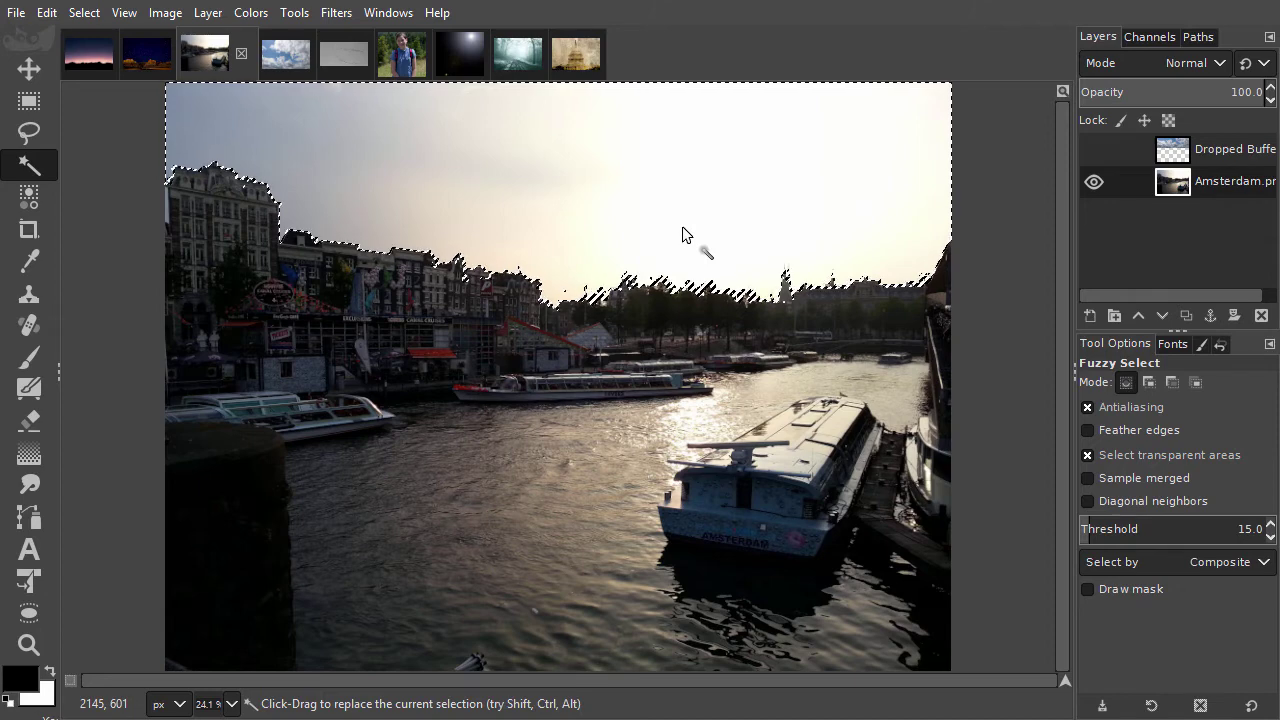
Step: Add a layer mask to the Dropped Buffer clouds layer initialized from the Selection
right_click(1175, 151)
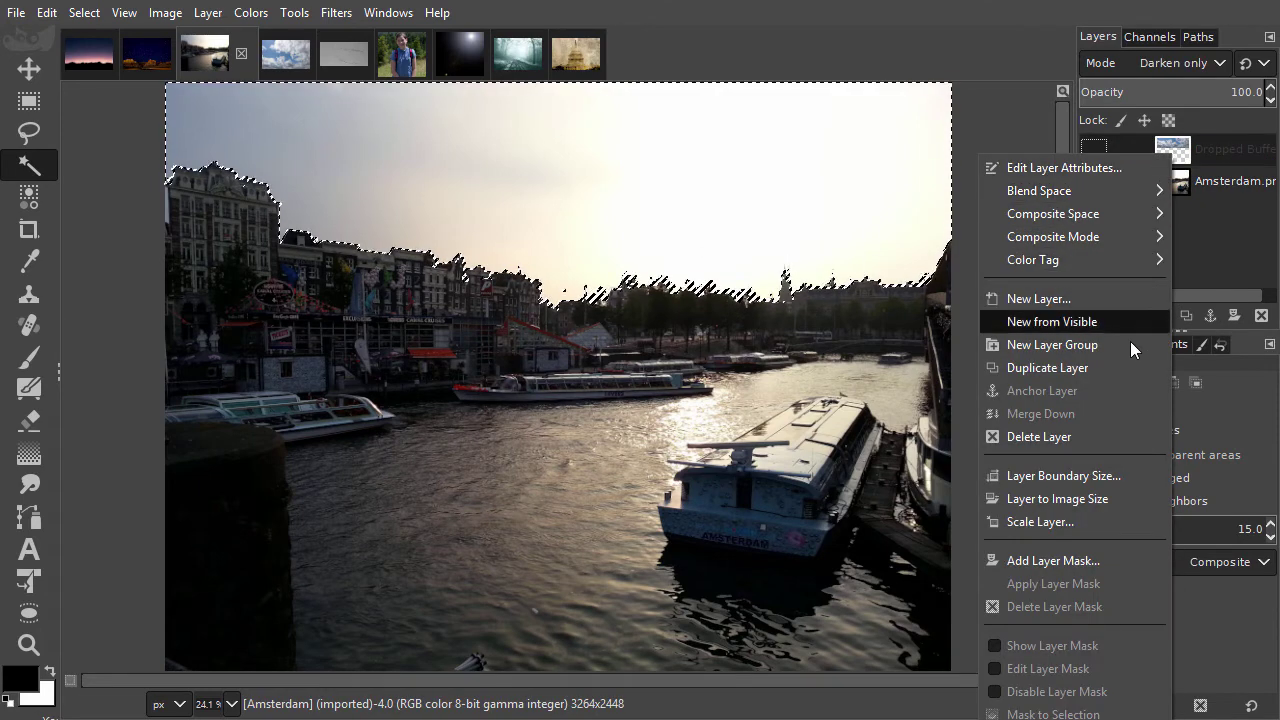
click(1100, 560)
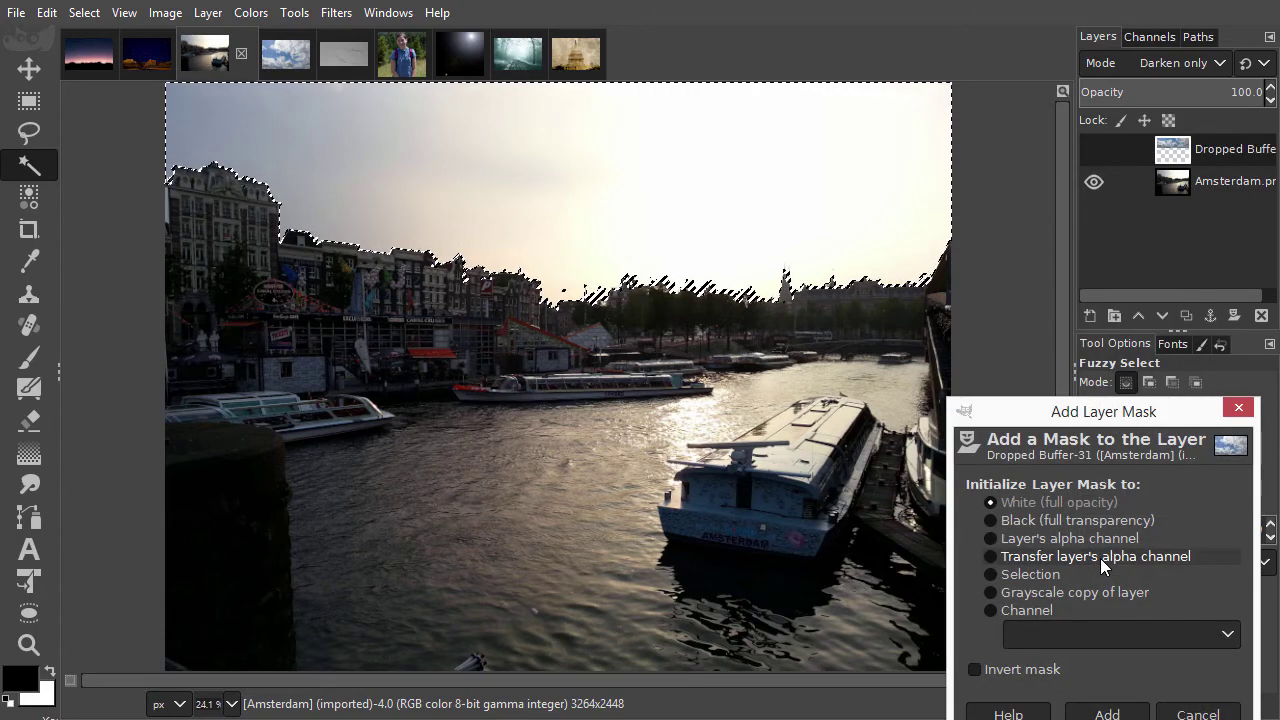
click(1062, 575)
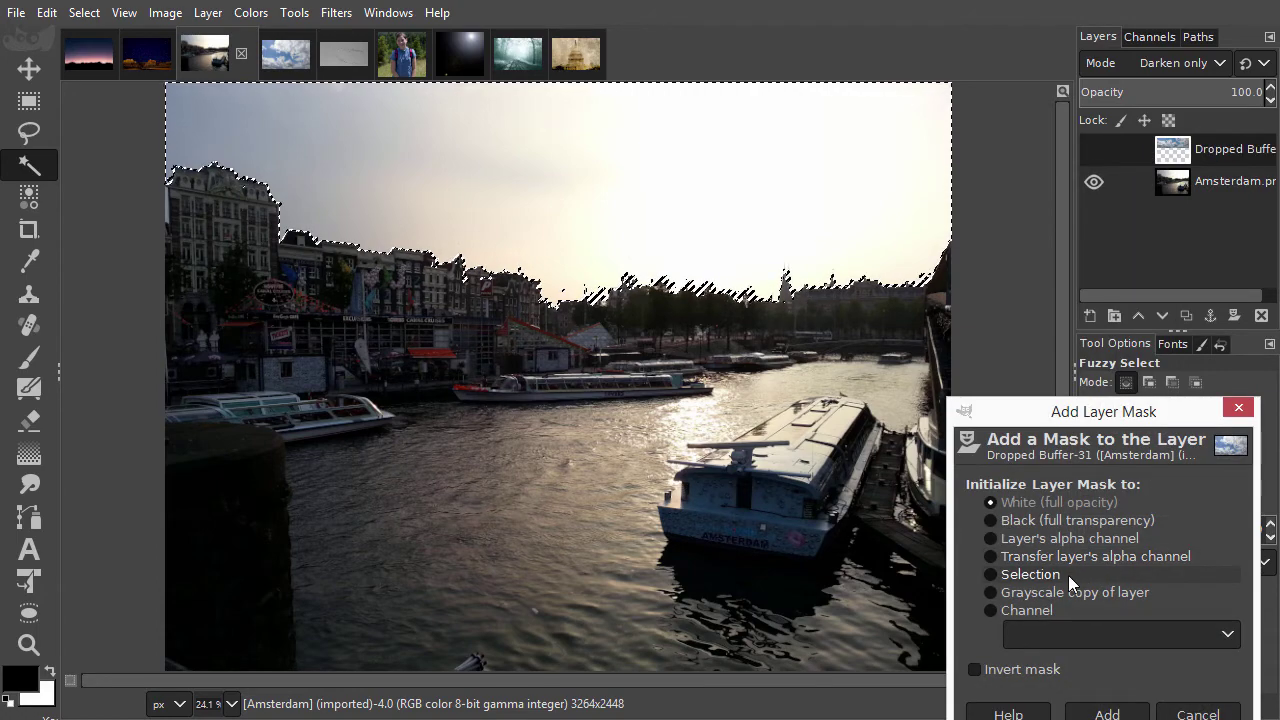
click(1102, 712)
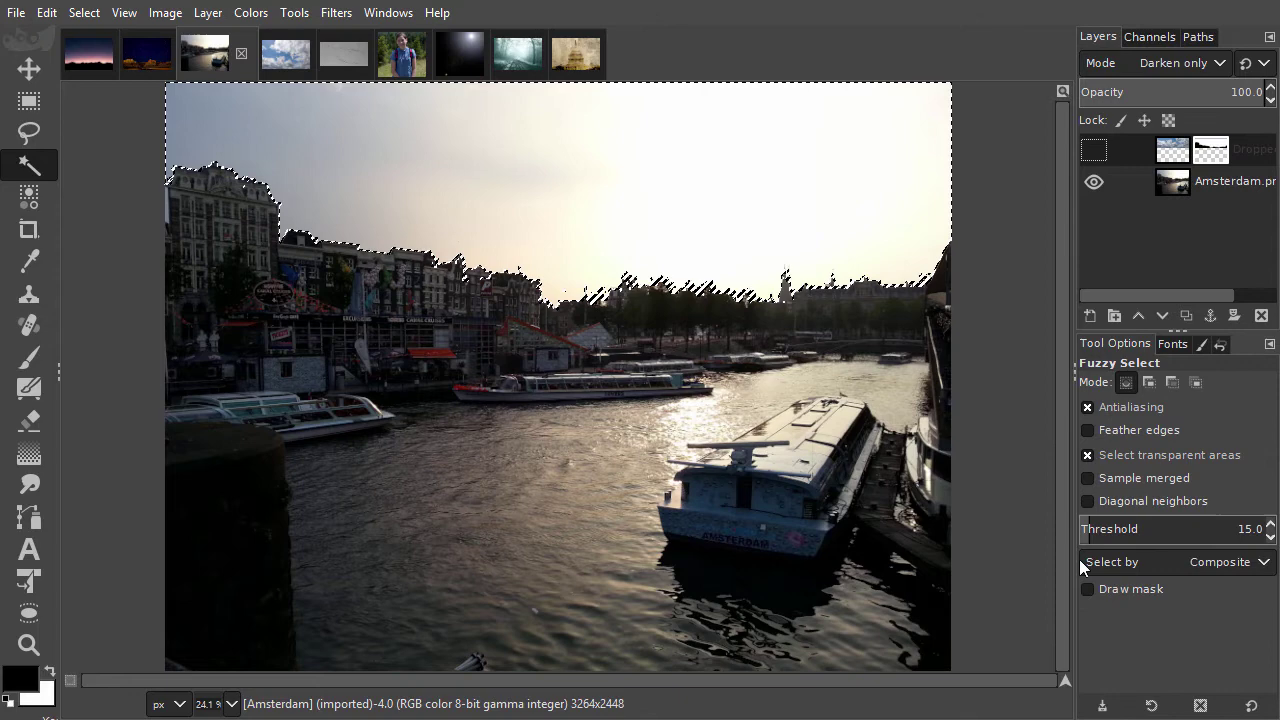
Step: Deselect, show the masked clouds layer, and zoom to 150% on the tree line
key(ctrl+shift+a)
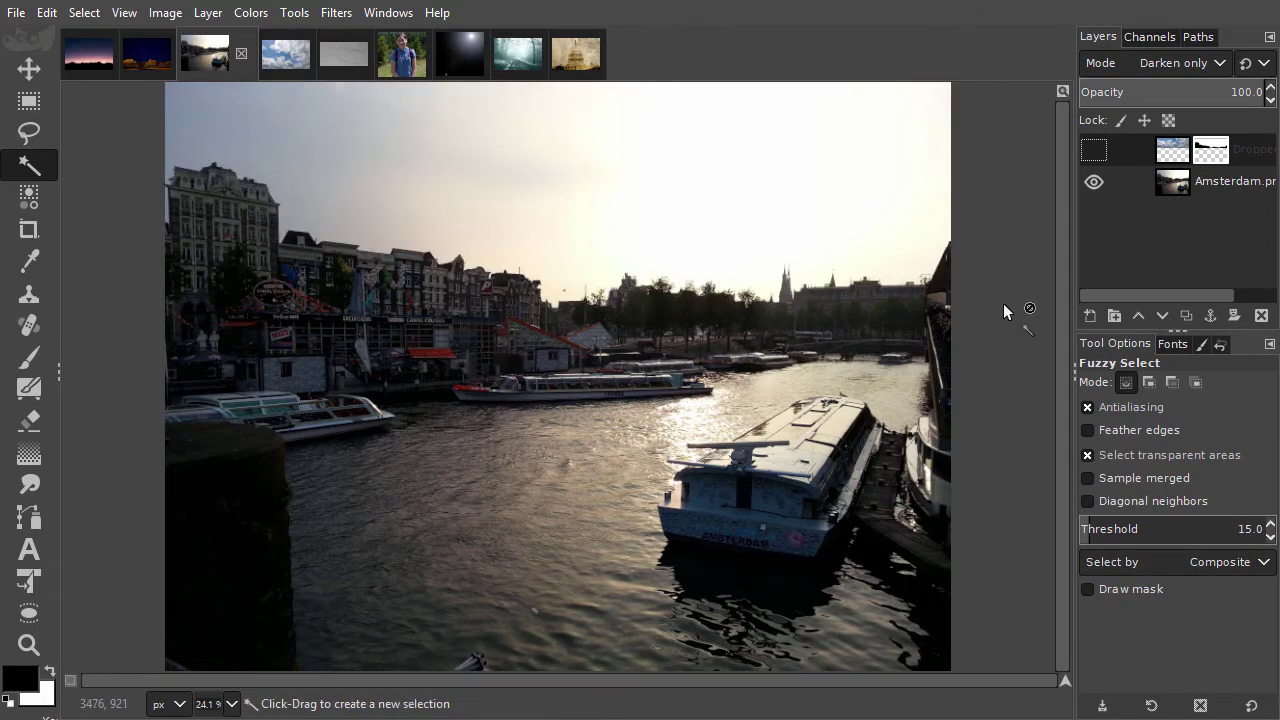
click(1094, 150)
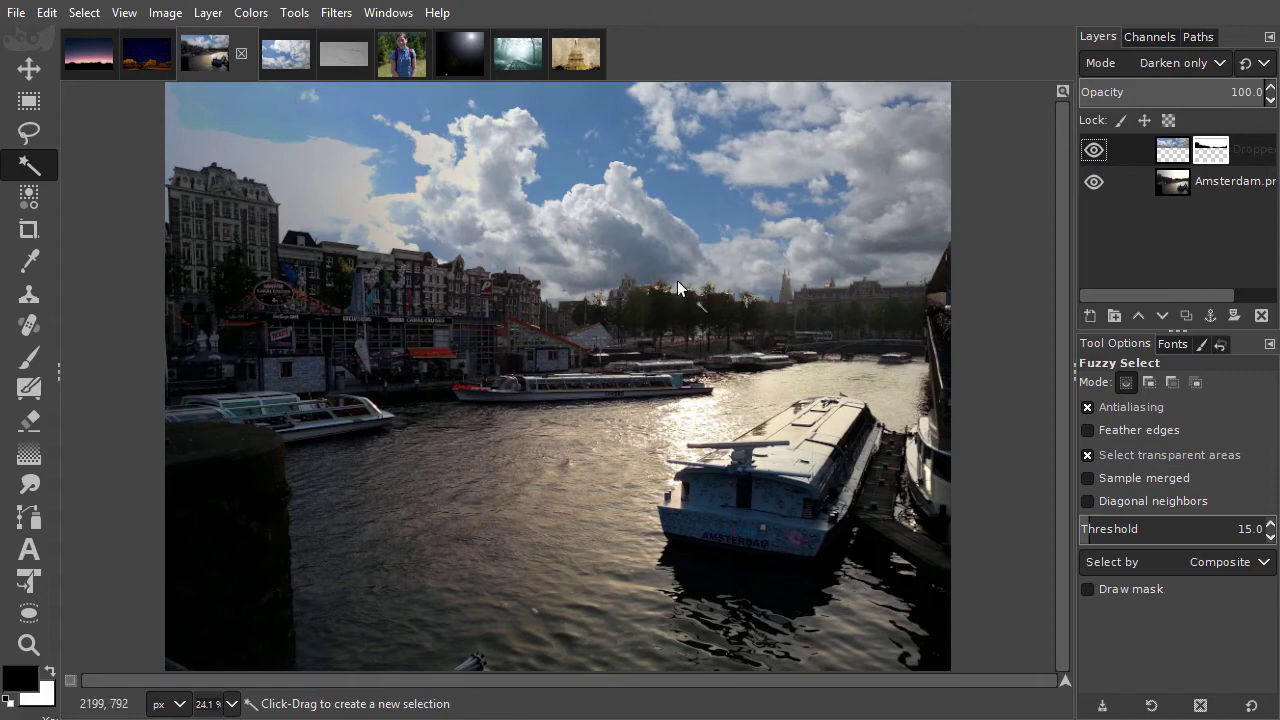
scroll(608, 308, up, 3)
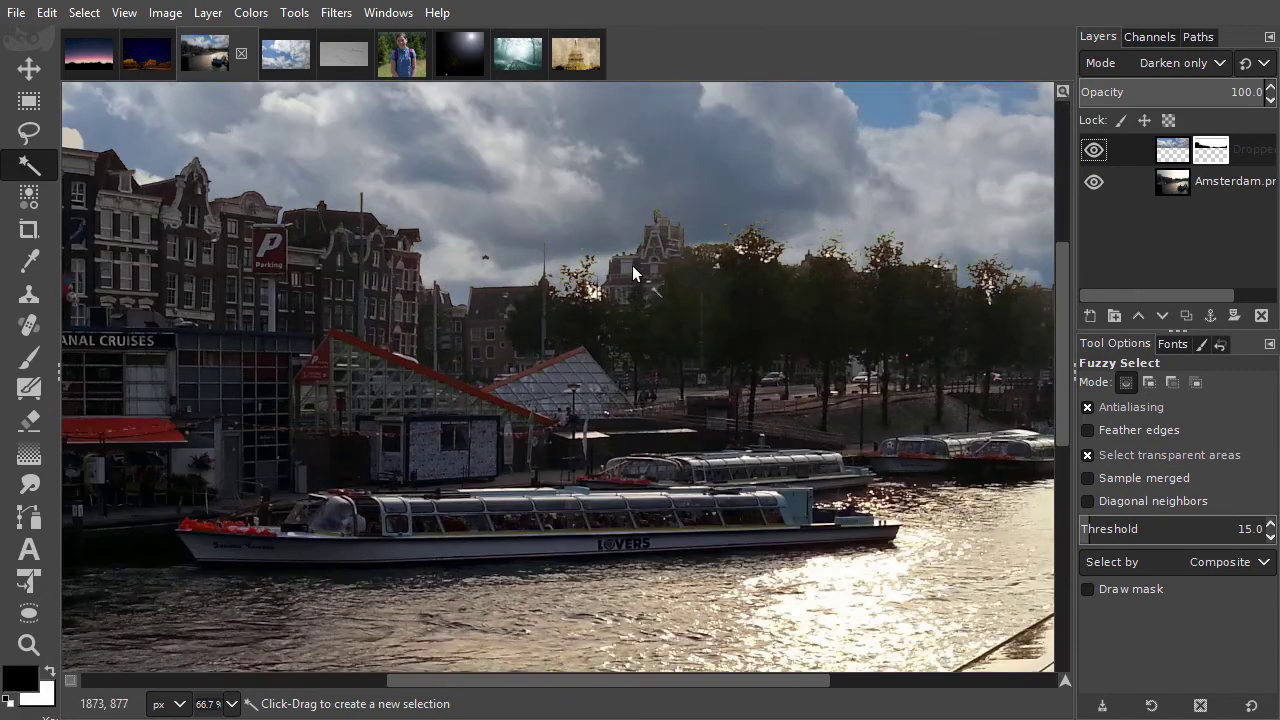
scroll(632, 265, up, 1)
scroll(680, 269, up, 1)
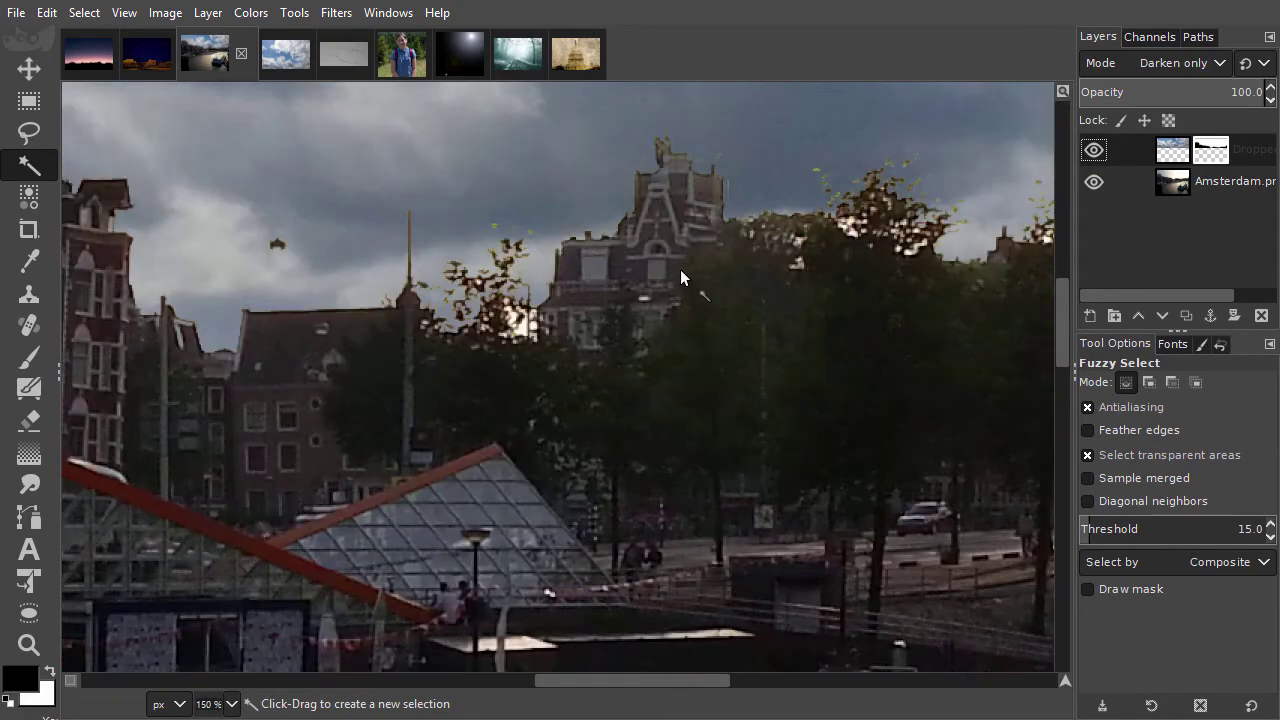
drag(680, 269, 547, 342)
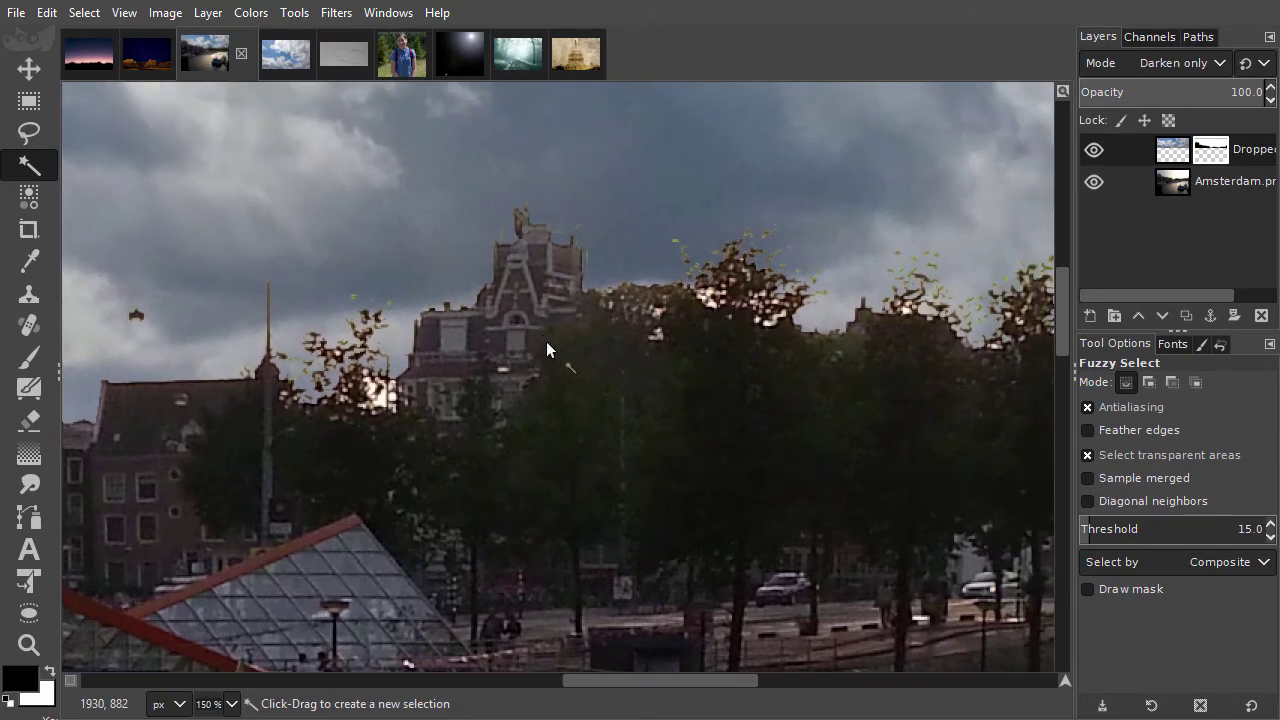
Step: Paint white on the clouds mask along the tree tops with a 61.42-size brush
key(p)
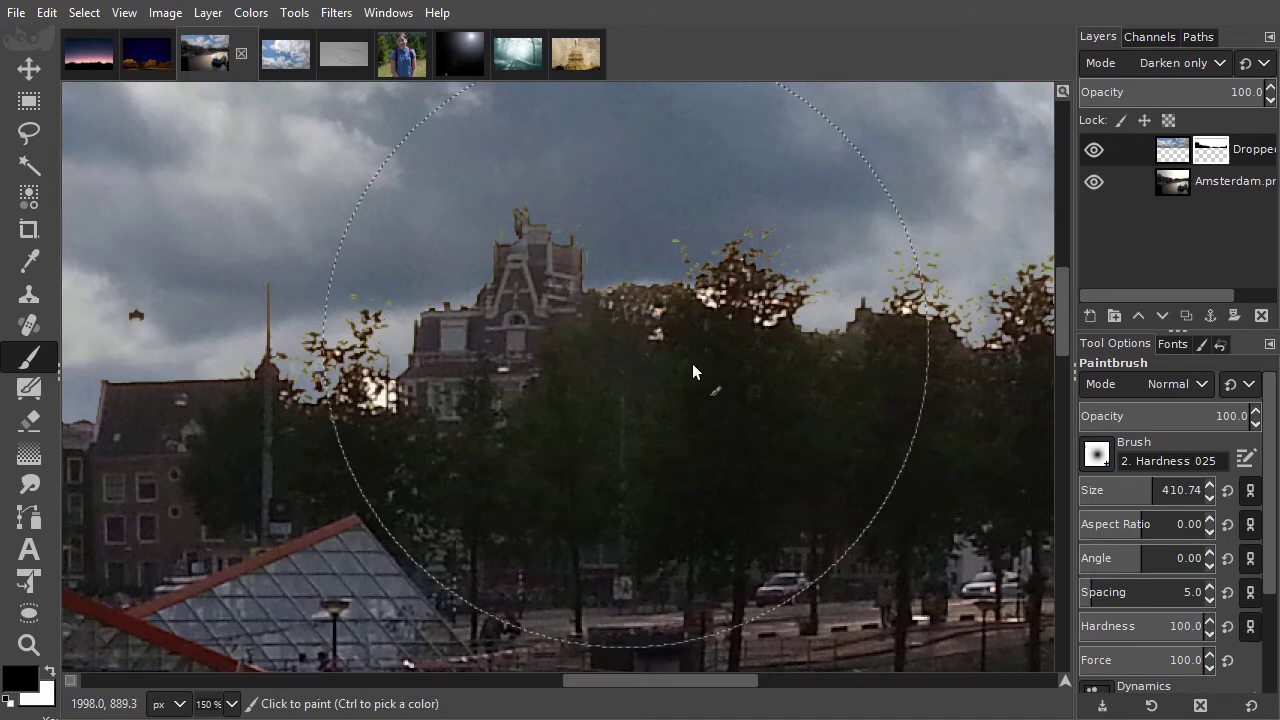
click(1097, 489)
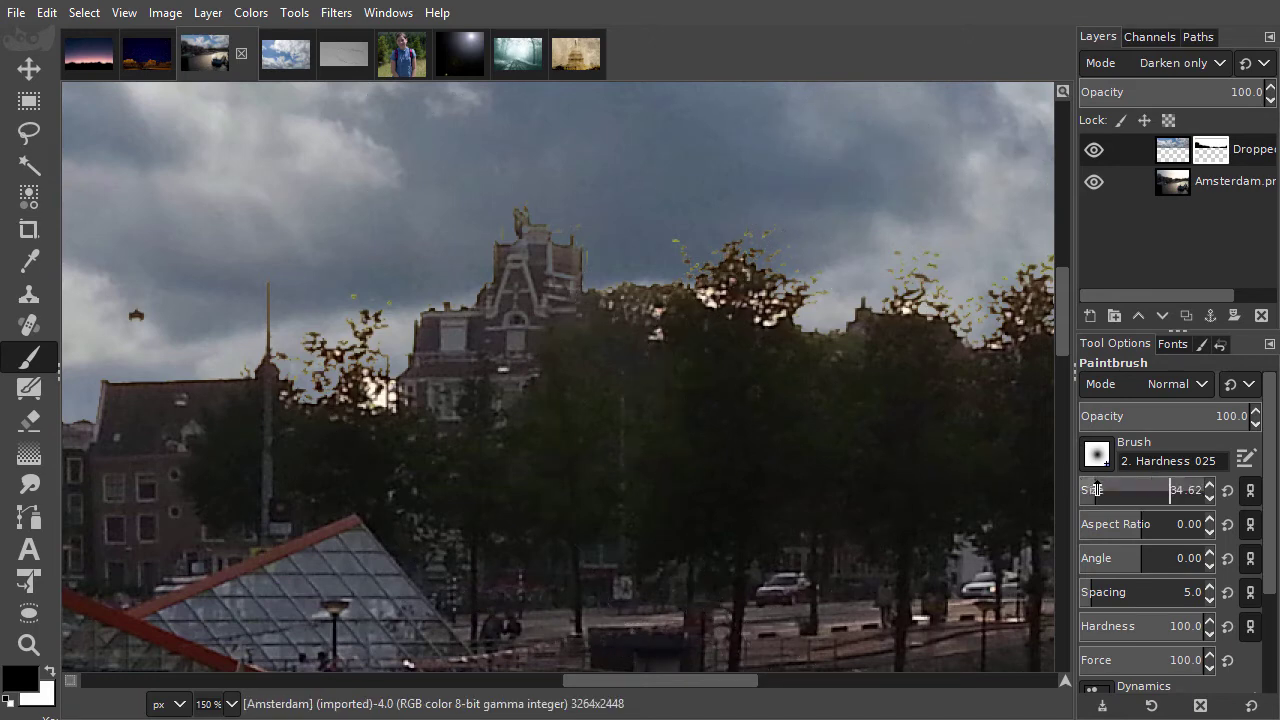
click(1093, 489)
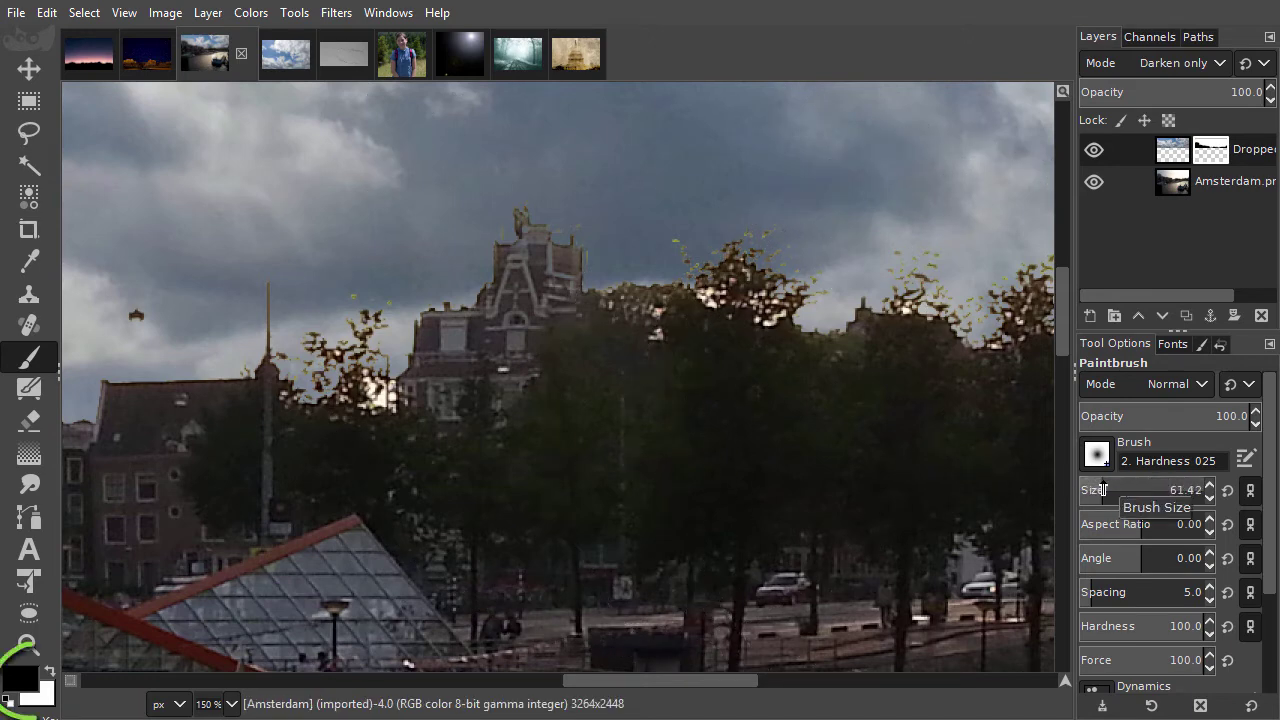
key(x)
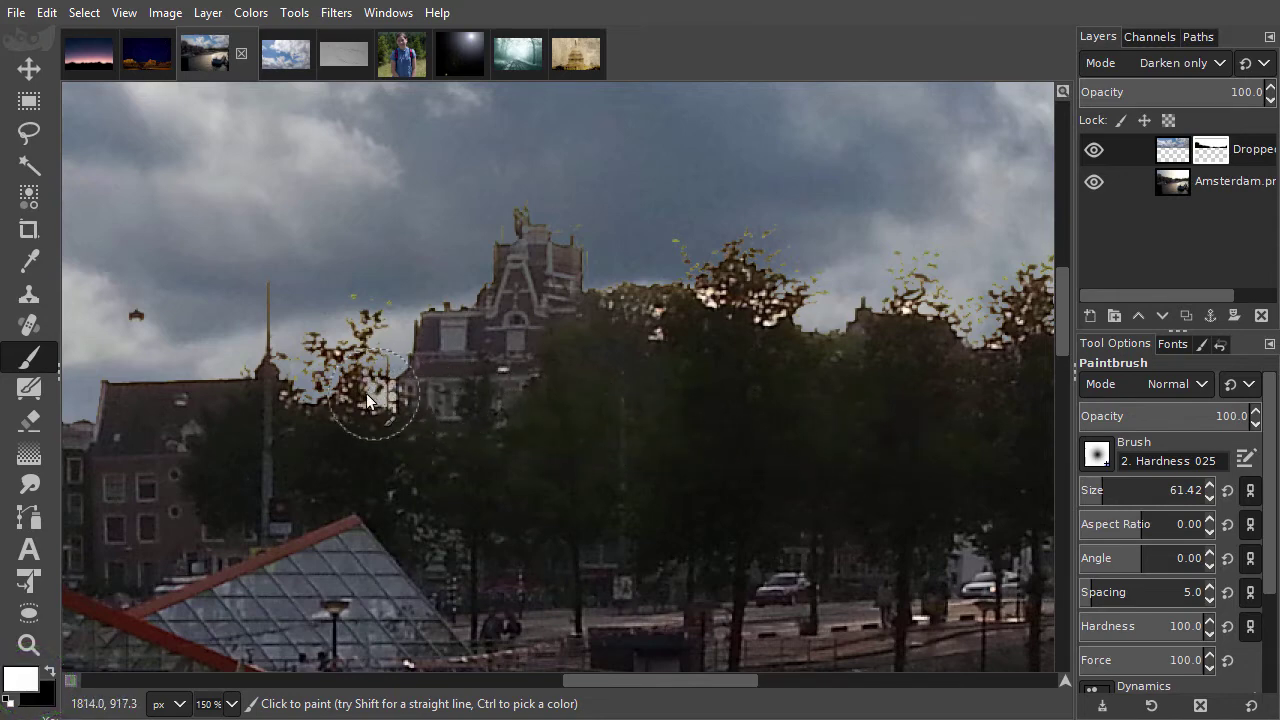
mouse_move(308, 391)
mouse_down()
mouse_move(558, 362)
mouse_move(703, 309)
mouse_move(795, 315)
mouse_move(752, 282)
mouse_move(798, 304)
mouse_move(1021, 325)
mouse_up()
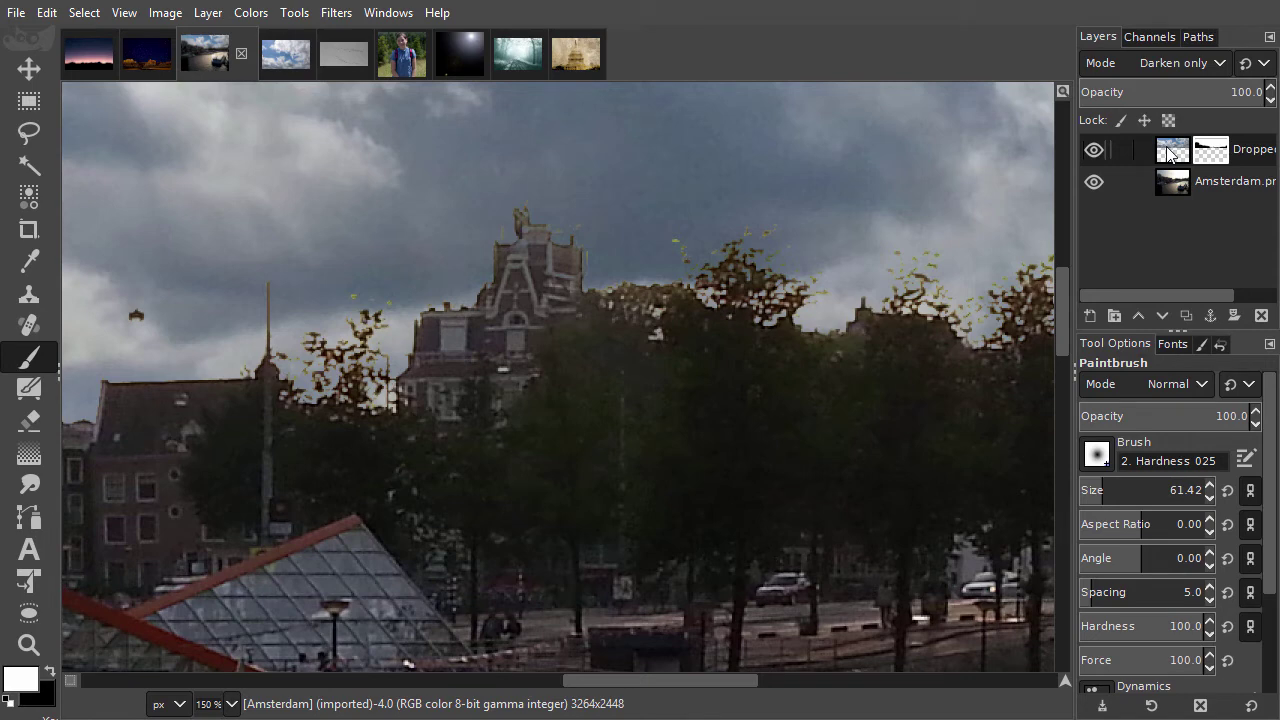
Step: Create a New from Visible layer and brighten it with Levels gamma 1.30
right_click(1170, 152)
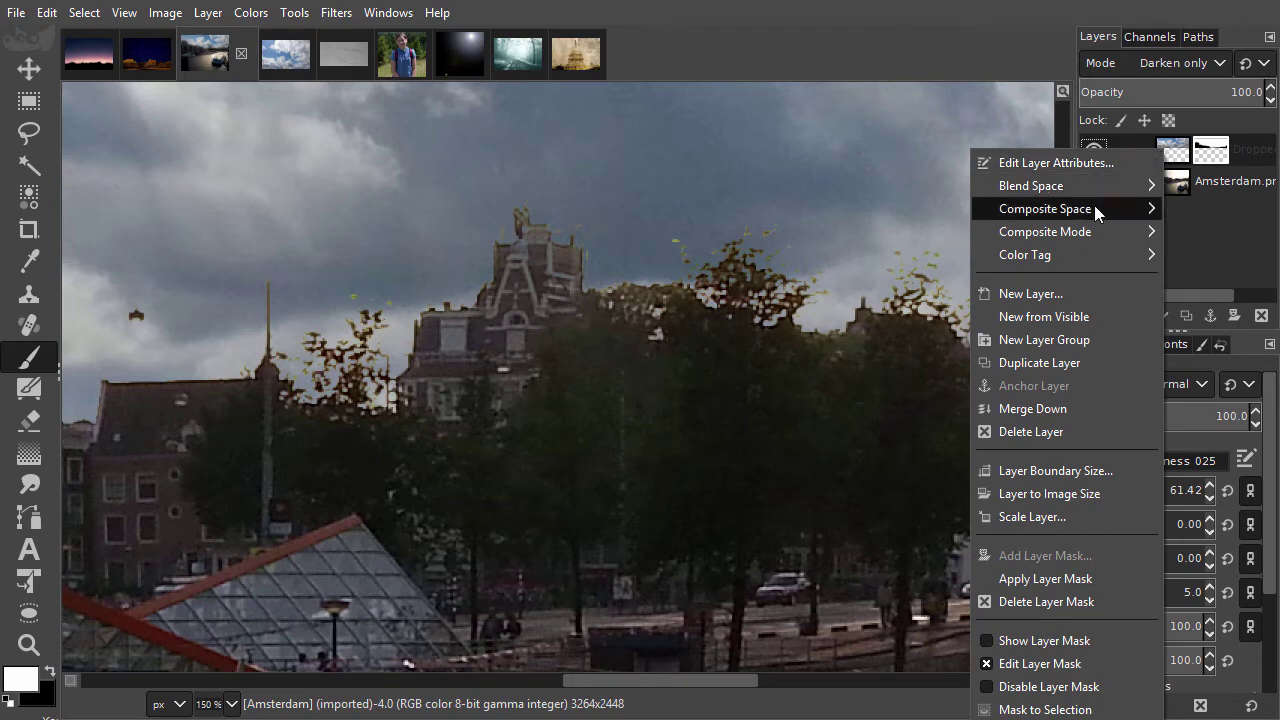
click(1105, 318)
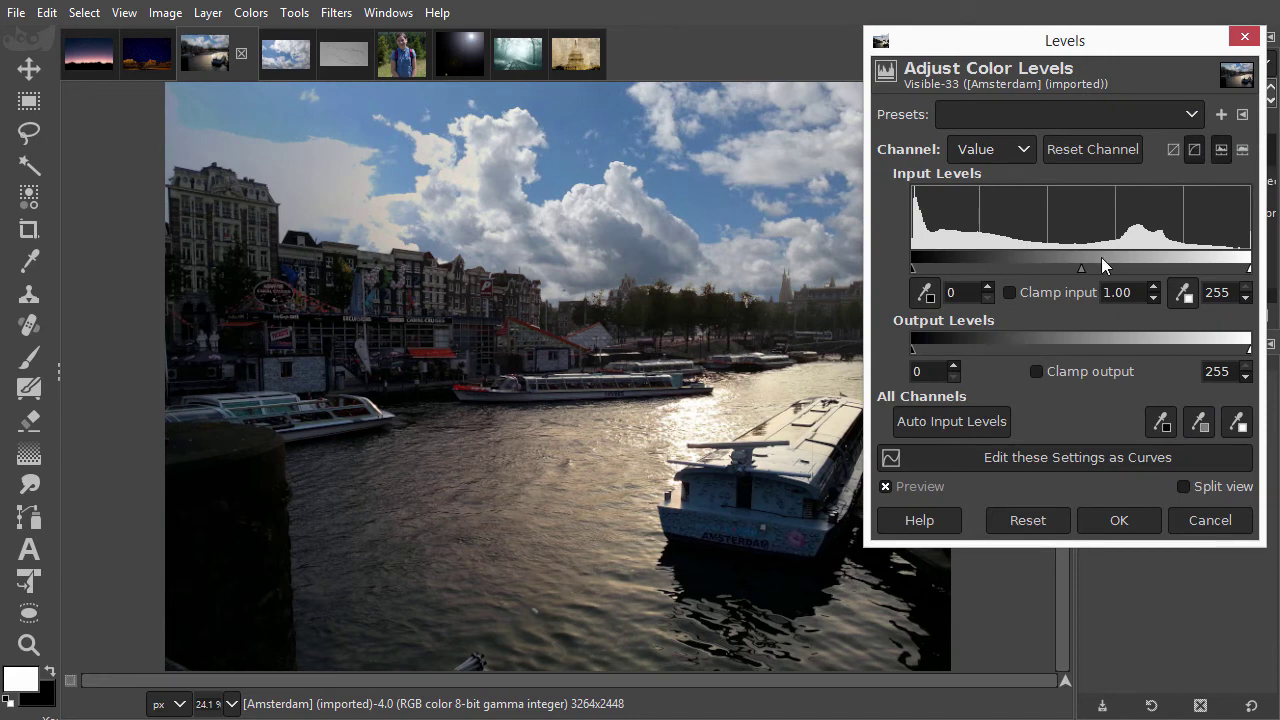
drag(1083, 268, 1061, 271)
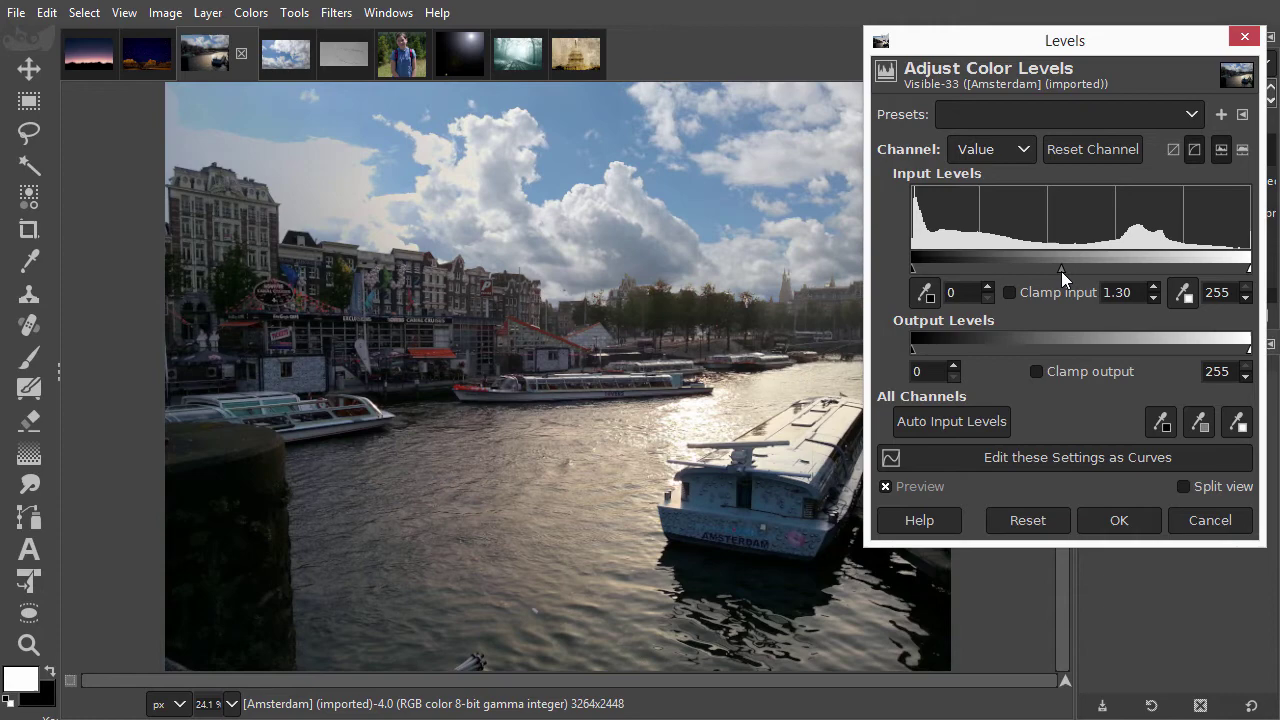
click(1118, 520)
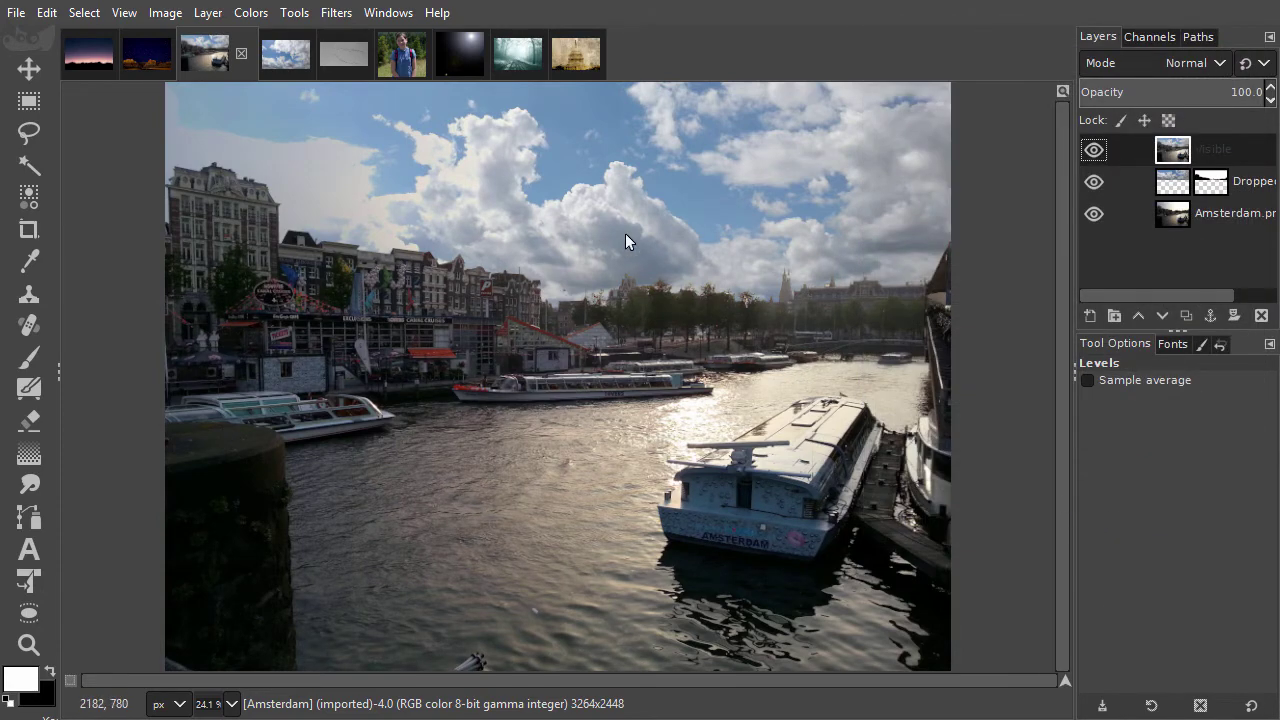
Step: Drop the Birds photo into the Amsterdam image as a new layer and move it up-left over the clouds
click(343, 55)
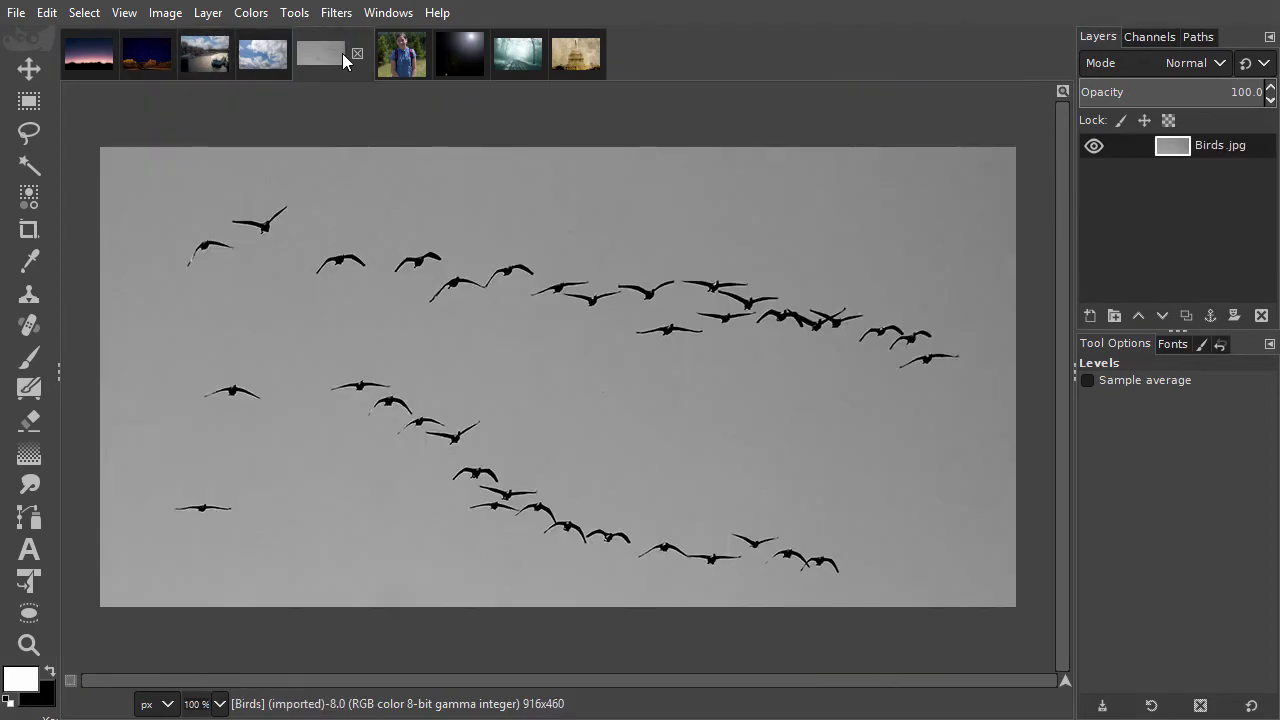
drag(326, 52, 216, 110)
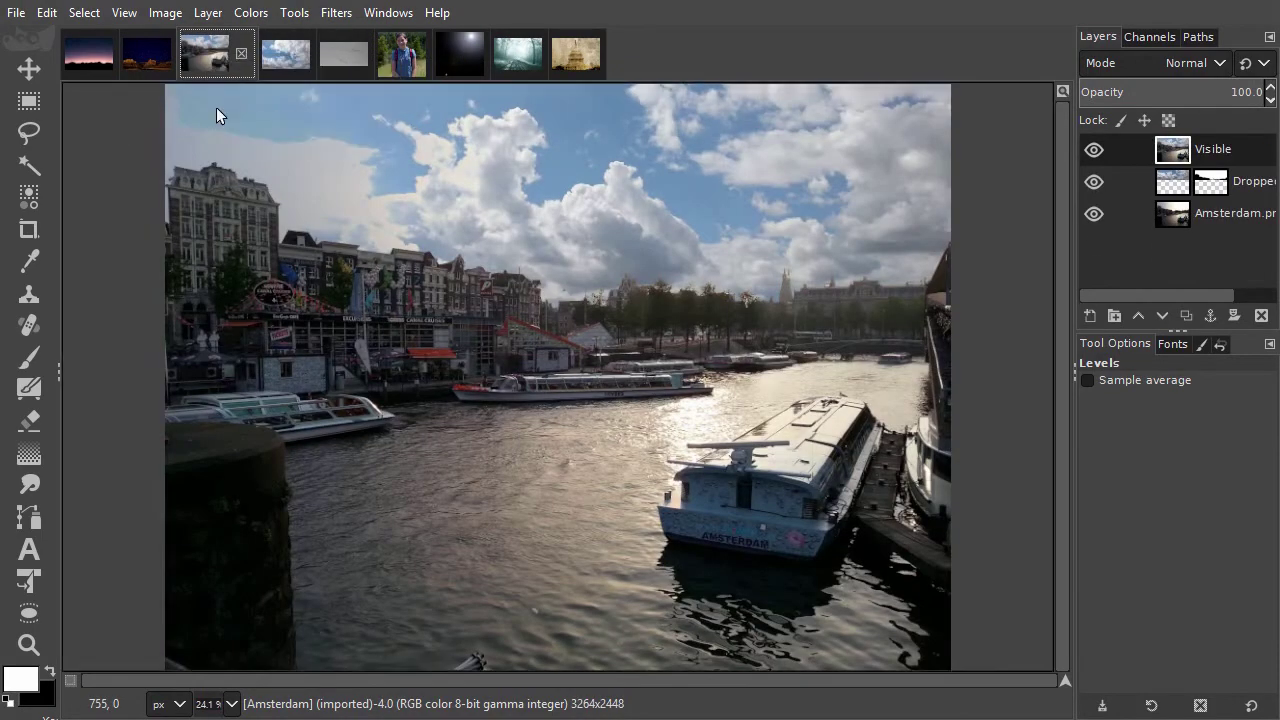
click(30, 70)
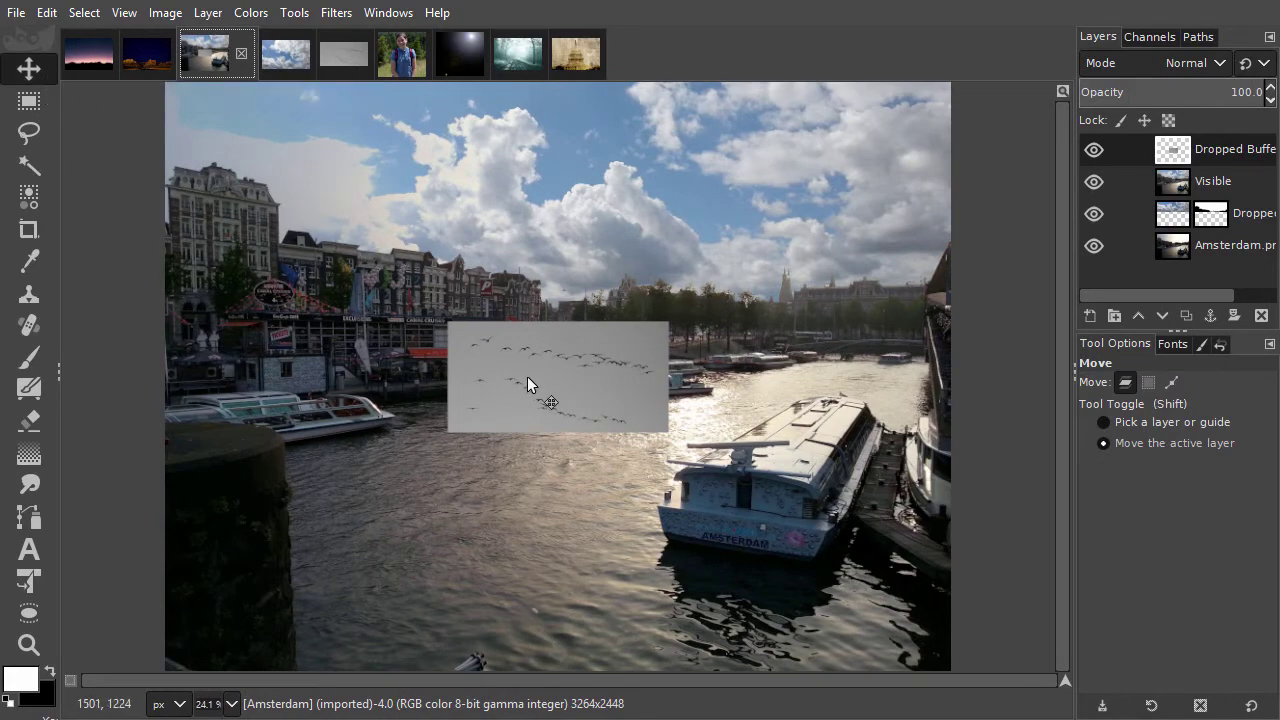
drag(522, 361, 415, 305)
scroll(487, 194, up, 3)
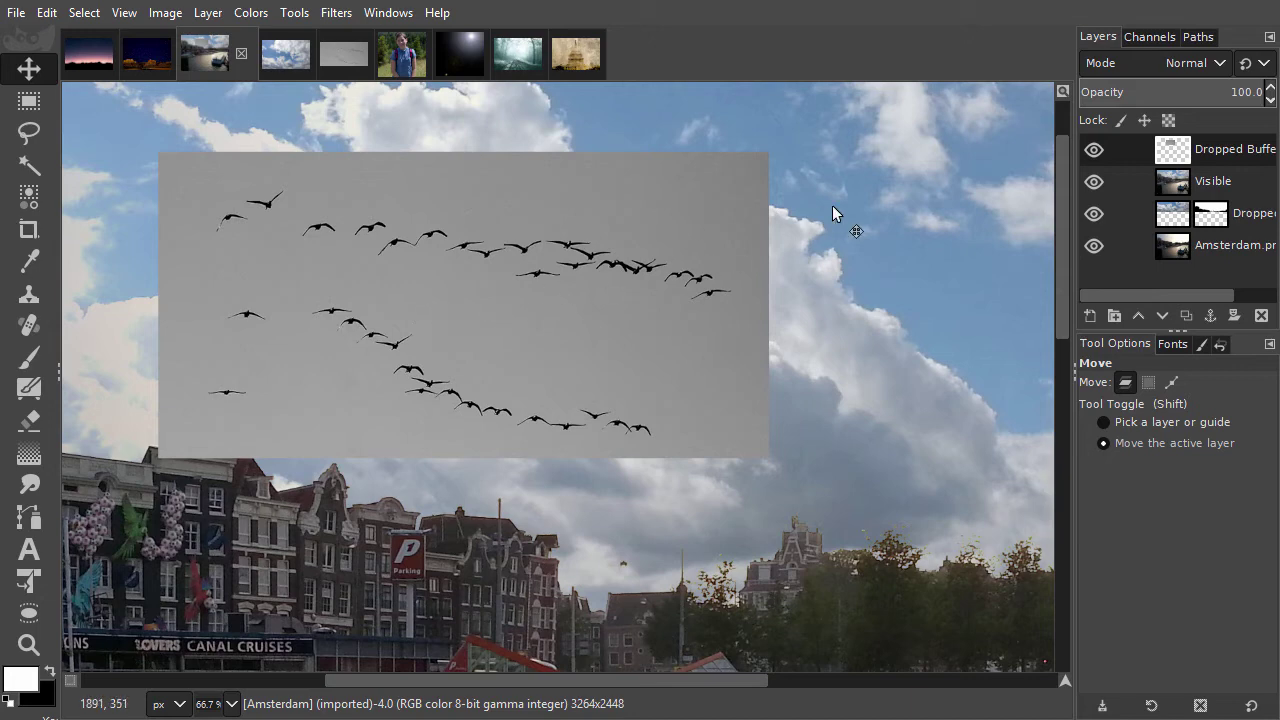
Step: Set the birds layer's blend mode to Darken only
click(1193, 64)
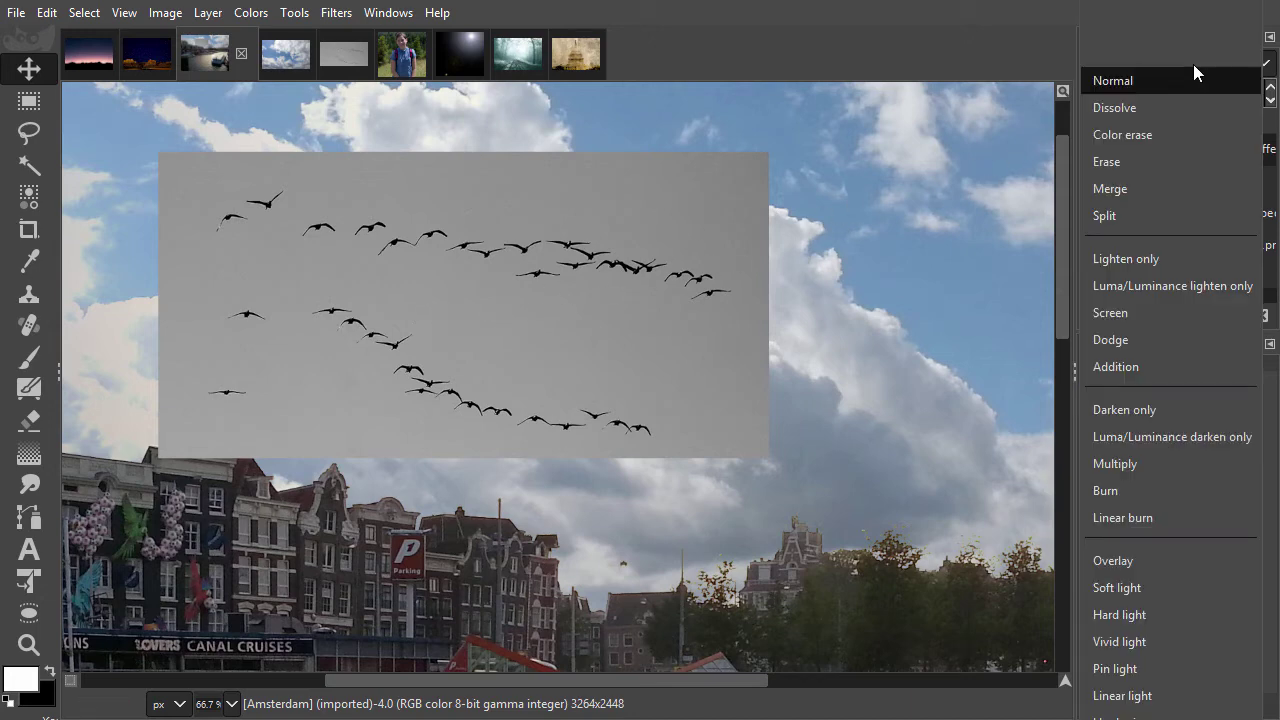
click(1173, 407)
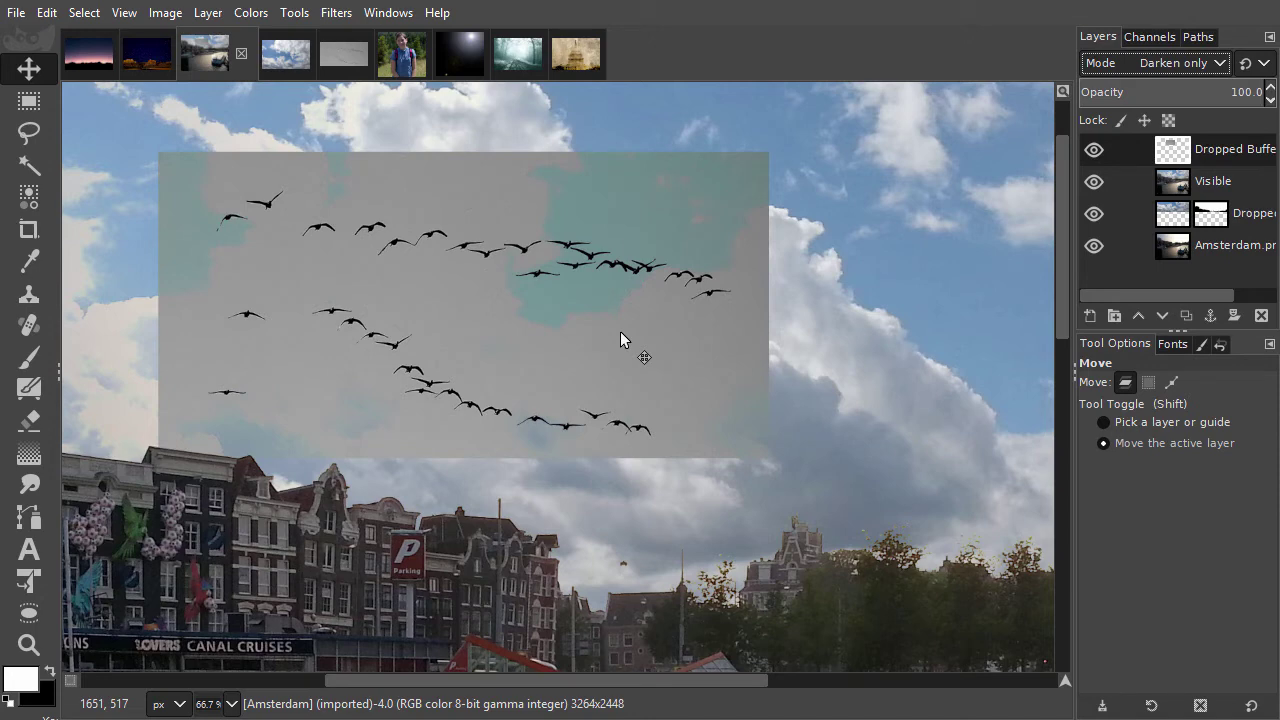
Step: Apply Levels with gamma about 3.66 to the birds layer so its grey background disappears
key(ctrl+l)
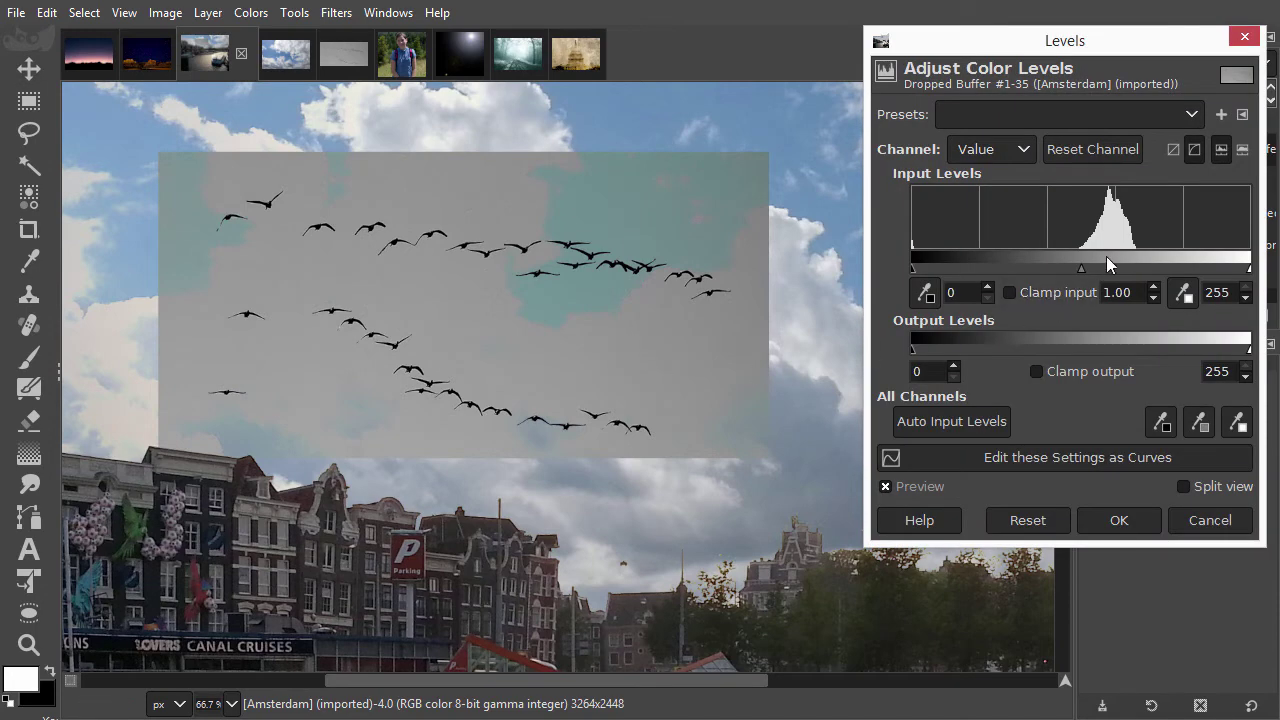
drag(1084, 268, 985, 266)
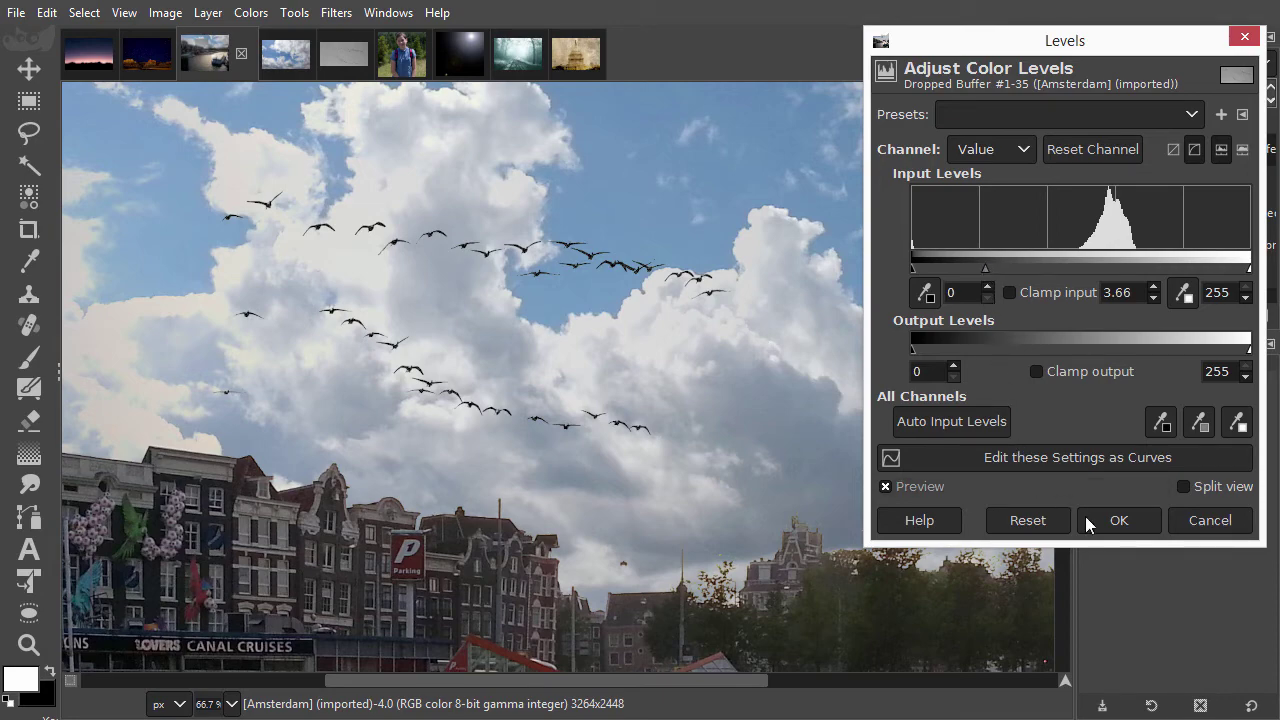
click(1110, 520)
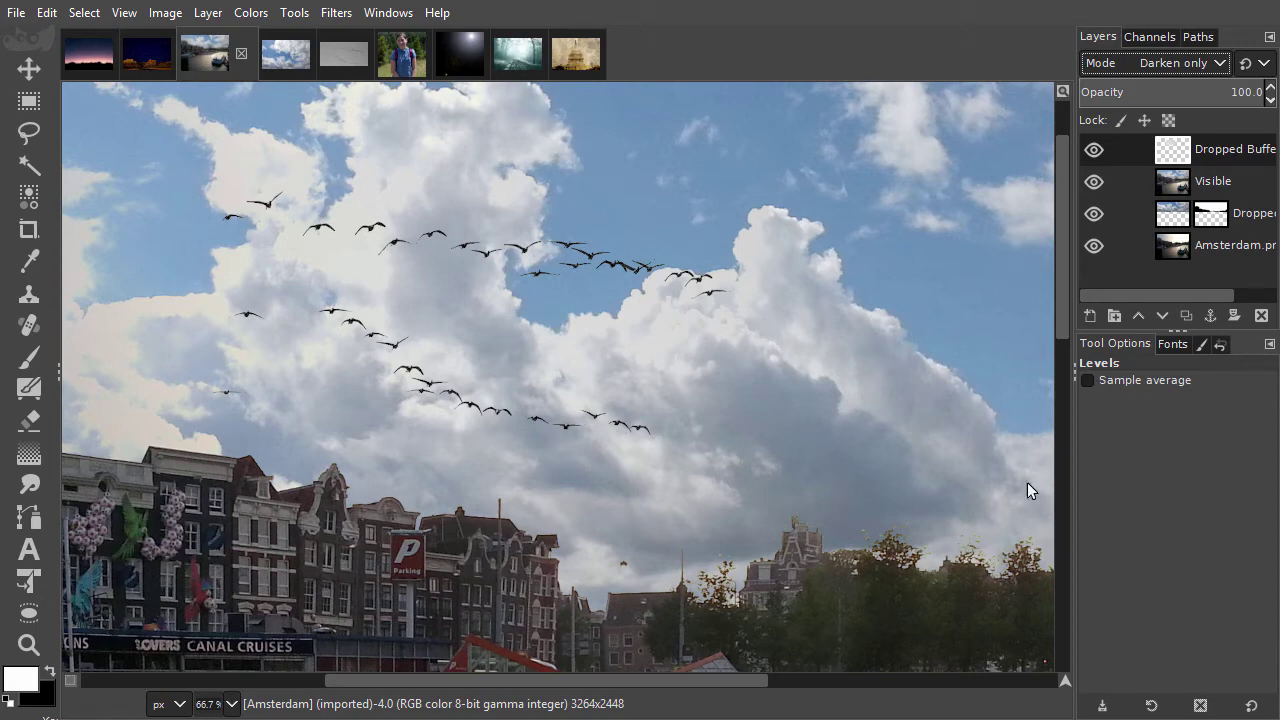
Step: Drop the Girl_crop photo onto the Mountains image and move it down over the ridge
click(409, 62)
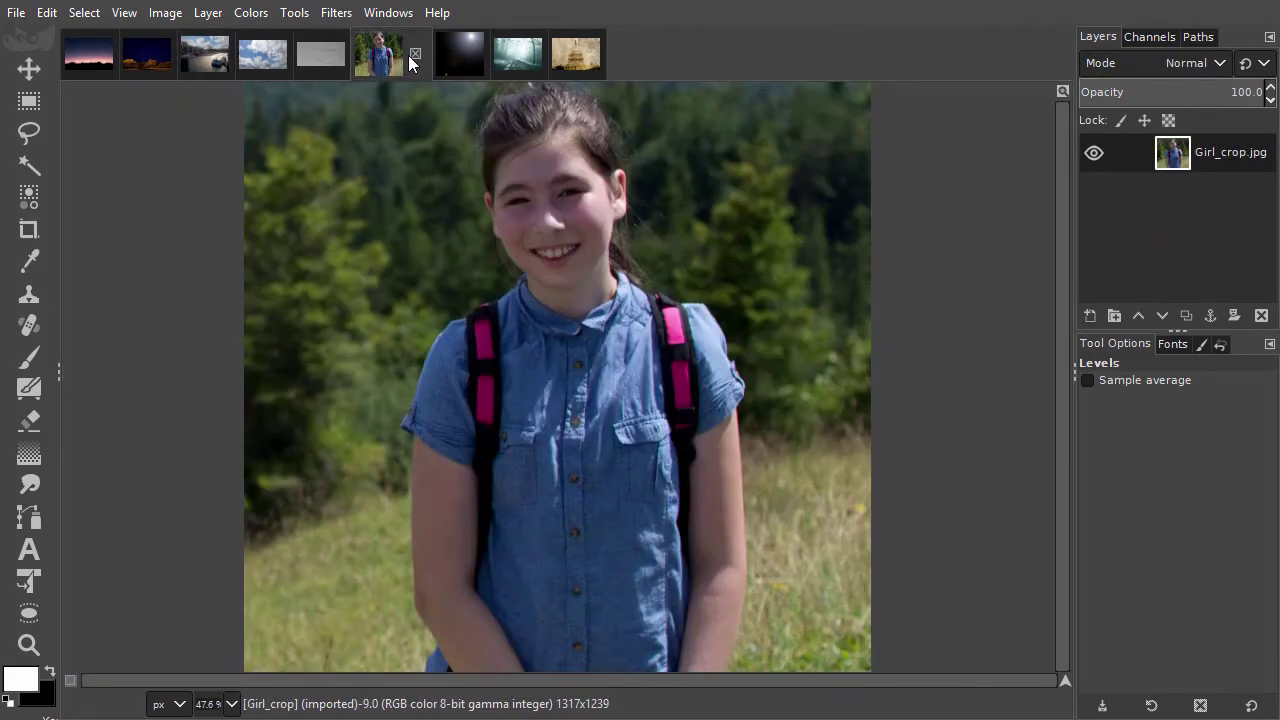
drag(378, 60, 383, 286)
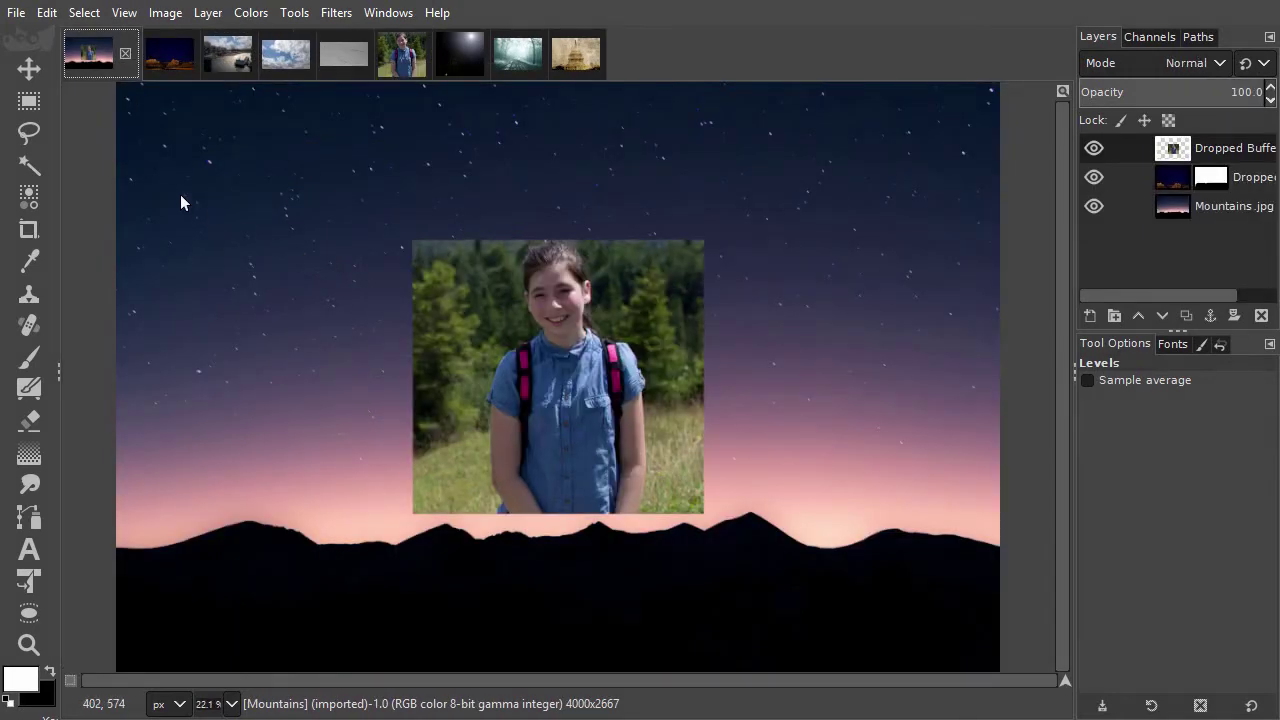
click(33, 70)
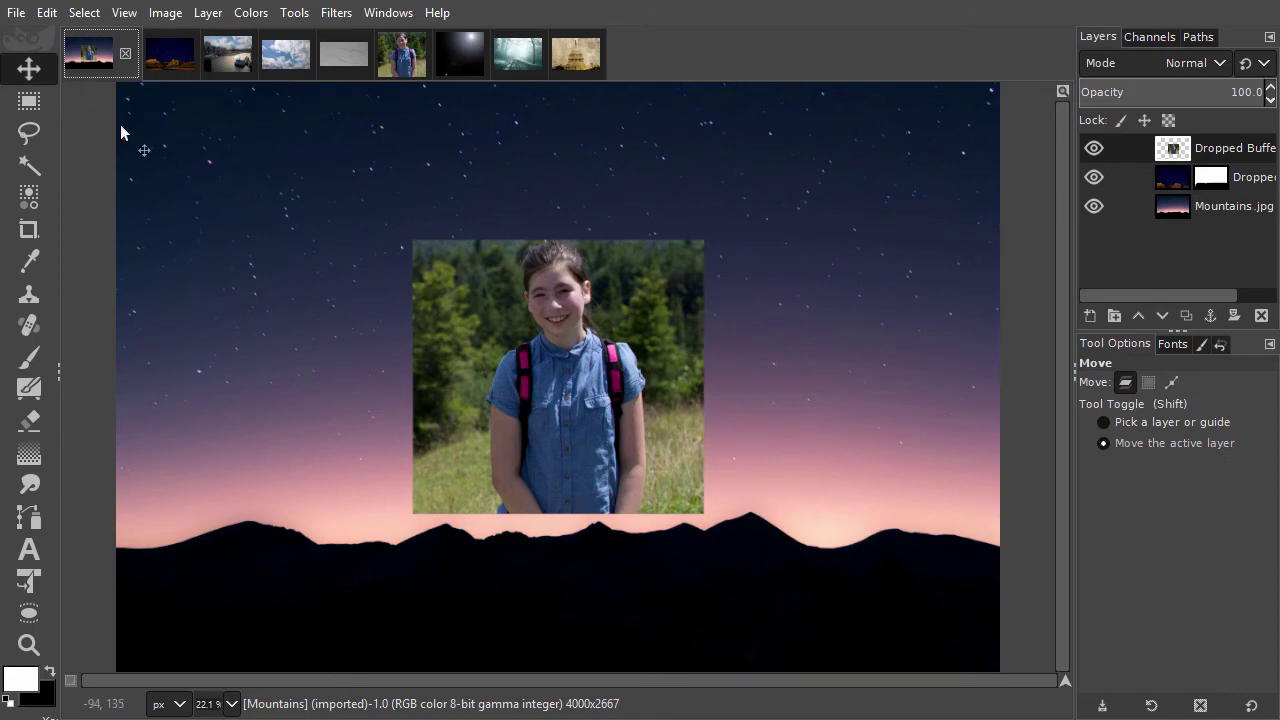
drag(505, 330, 504, 443)
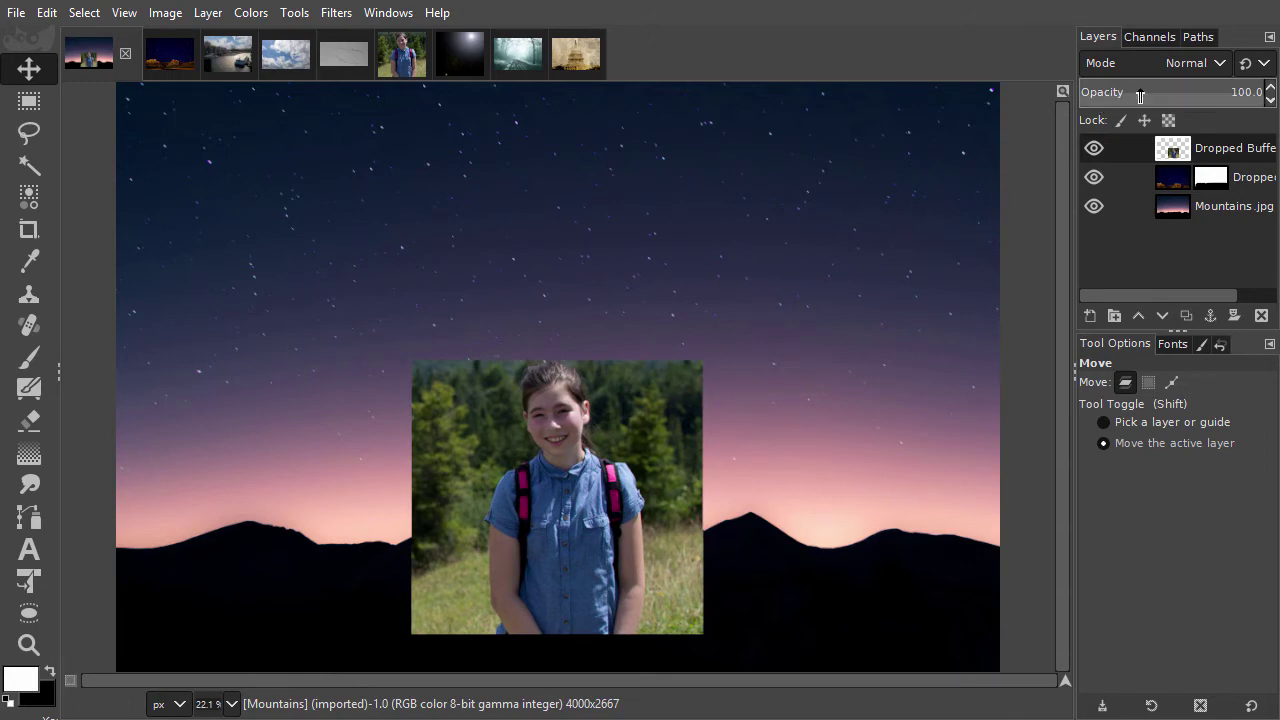
Step: Try Lighten only on the girl layer, then switch it to Screen blending
click(1191, 63)
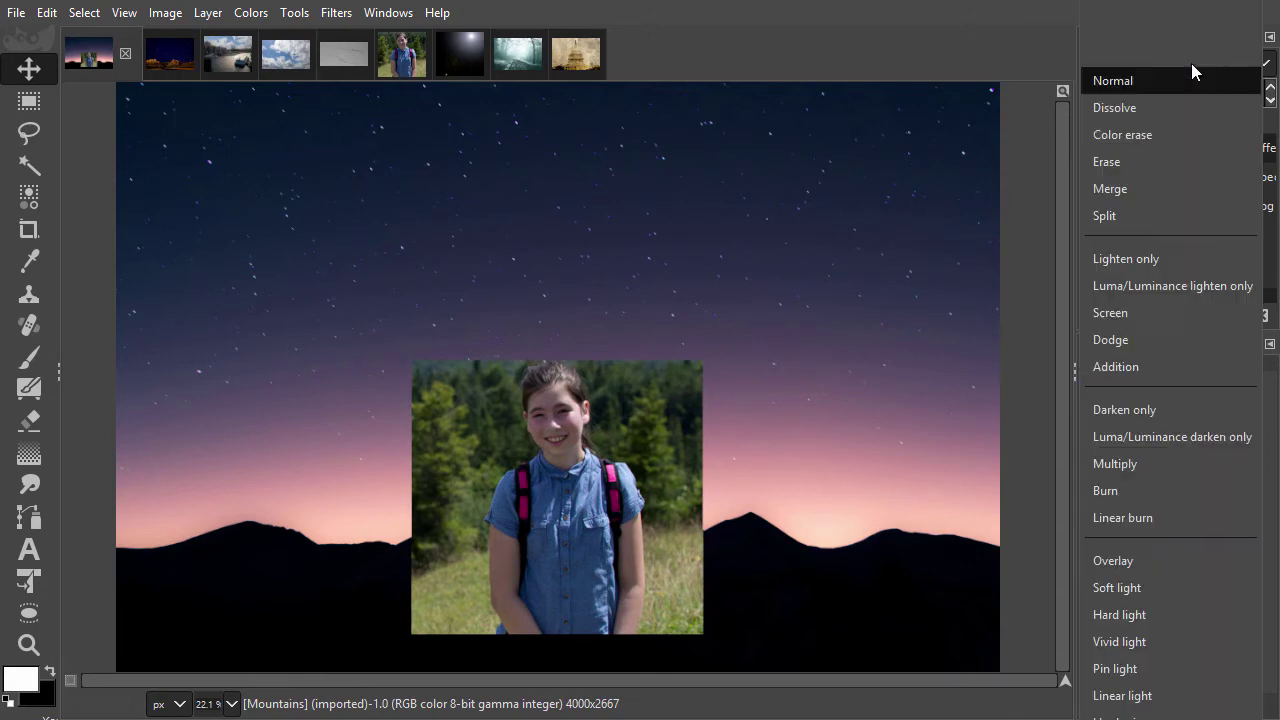
click(1199, 261)
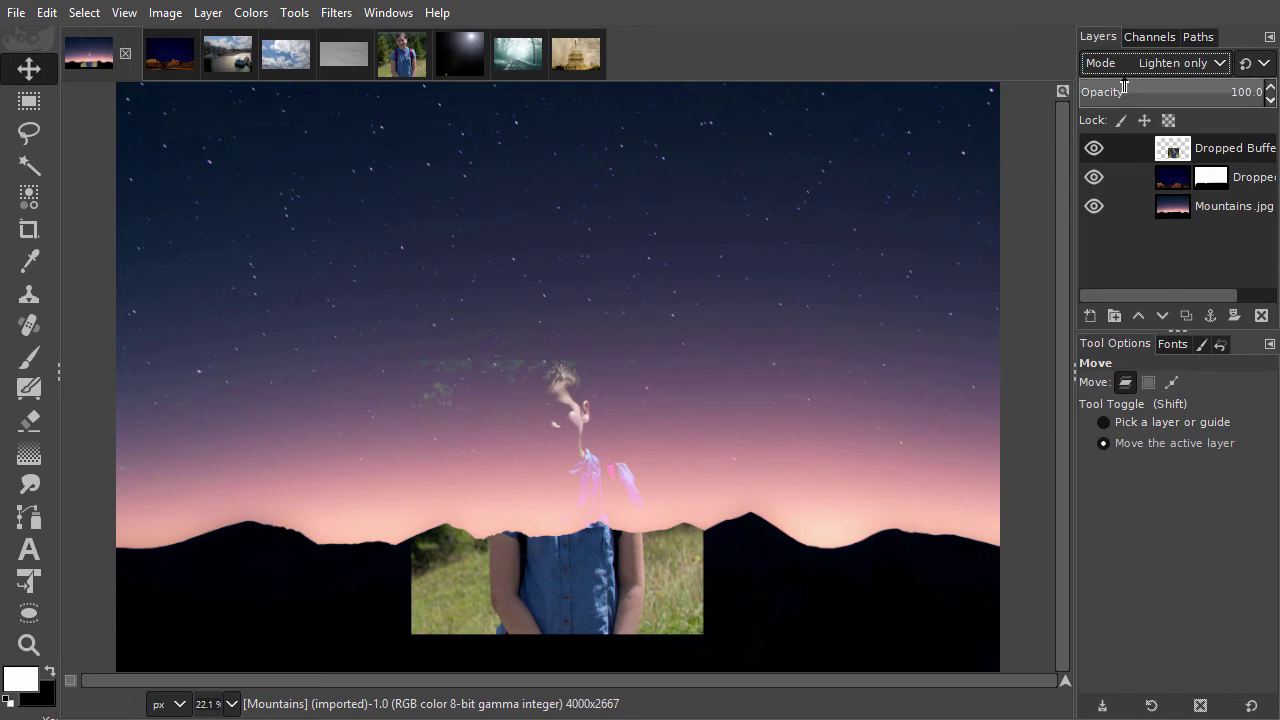
click(1175, 64)
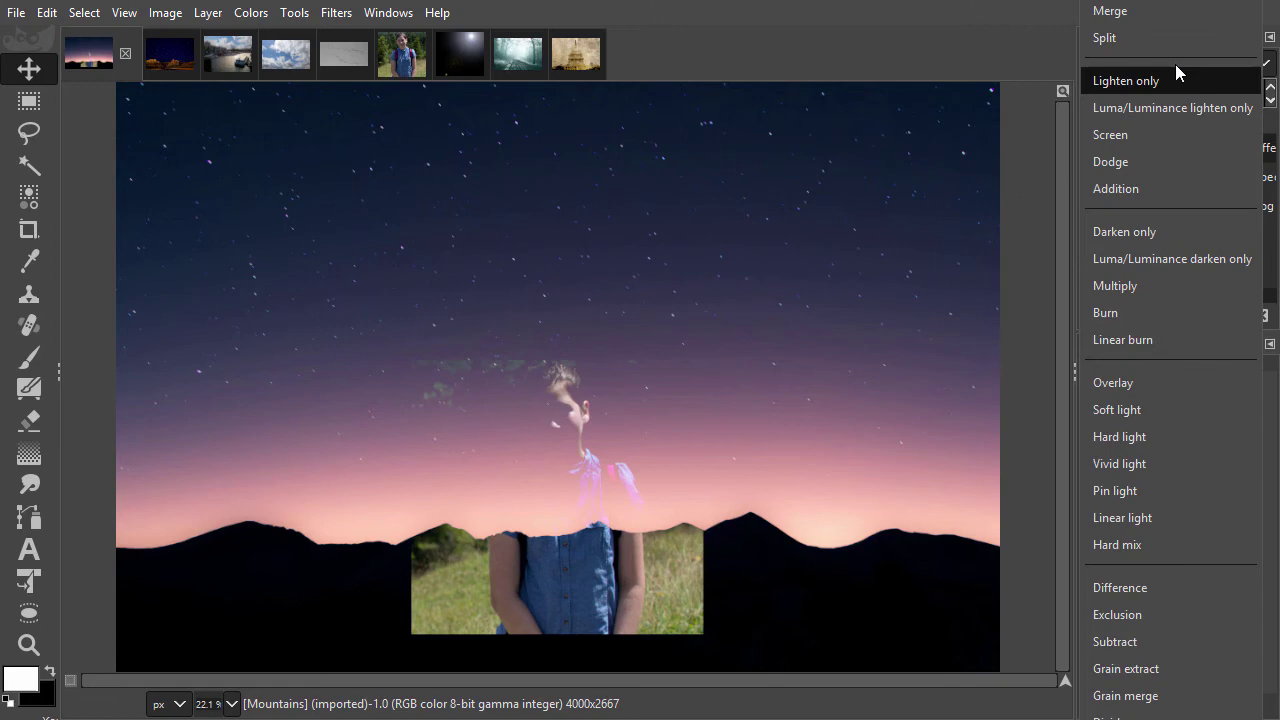
click(1161, 134)
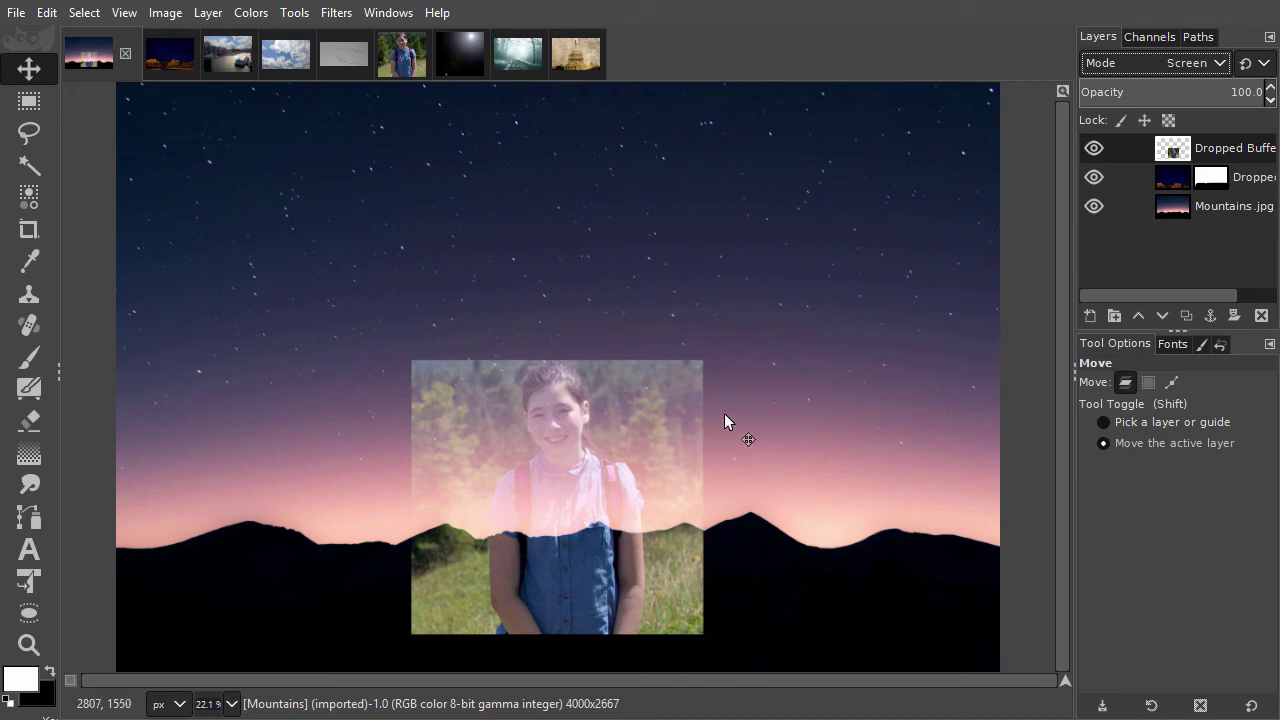
Step: Drop the Lens_flare image onto Girl_crop as a new layer and blend it with Lighten only
click(462, 52)
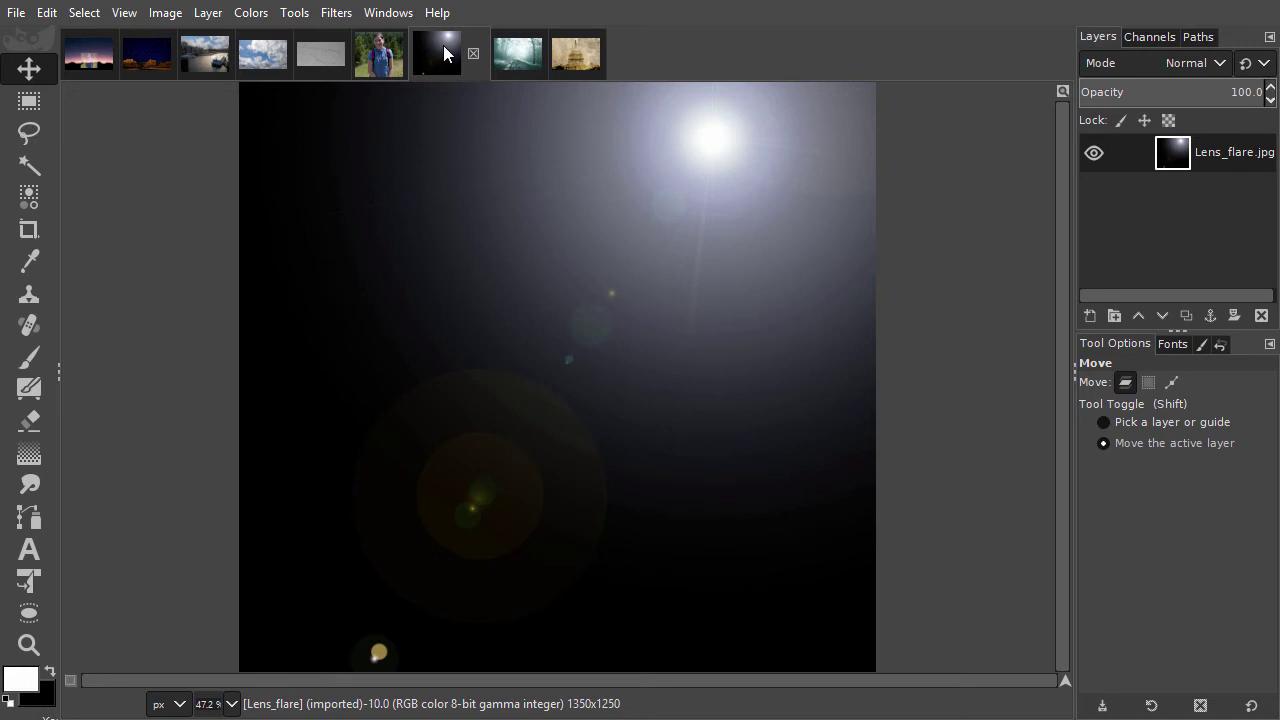
click(380, 60)
drag(380, 62, 350, 129)
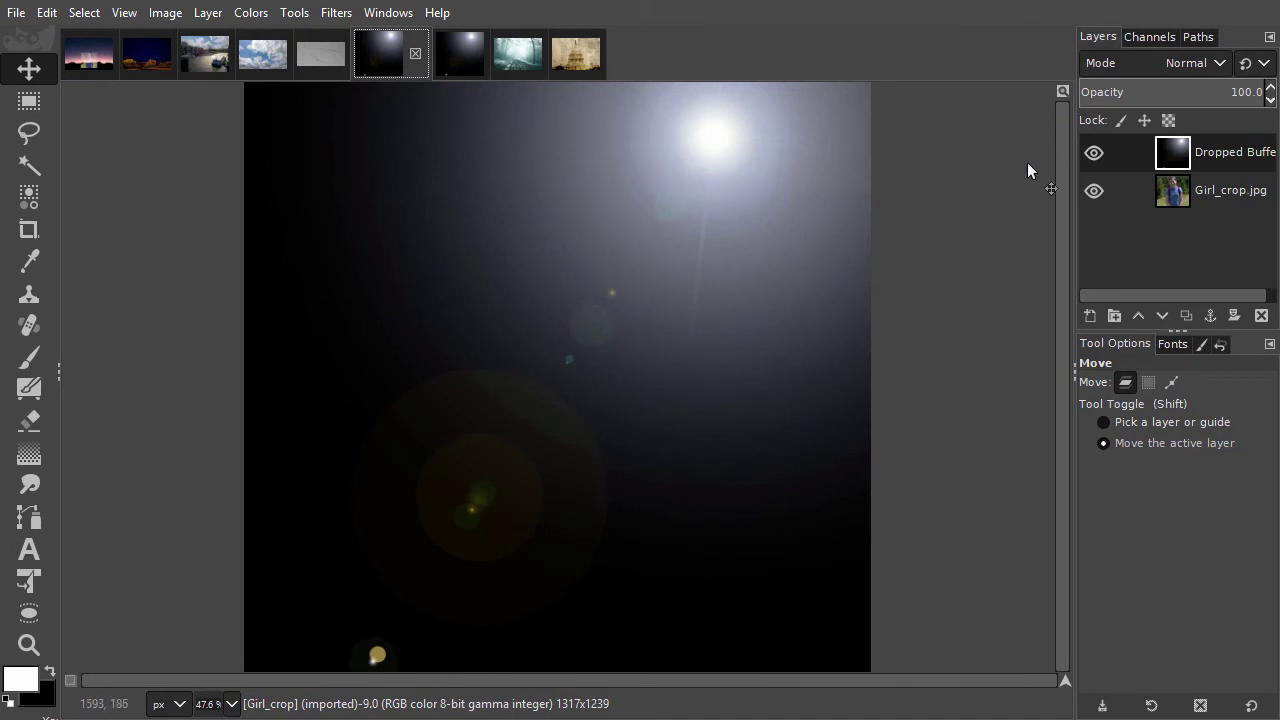
click(1193, 63)
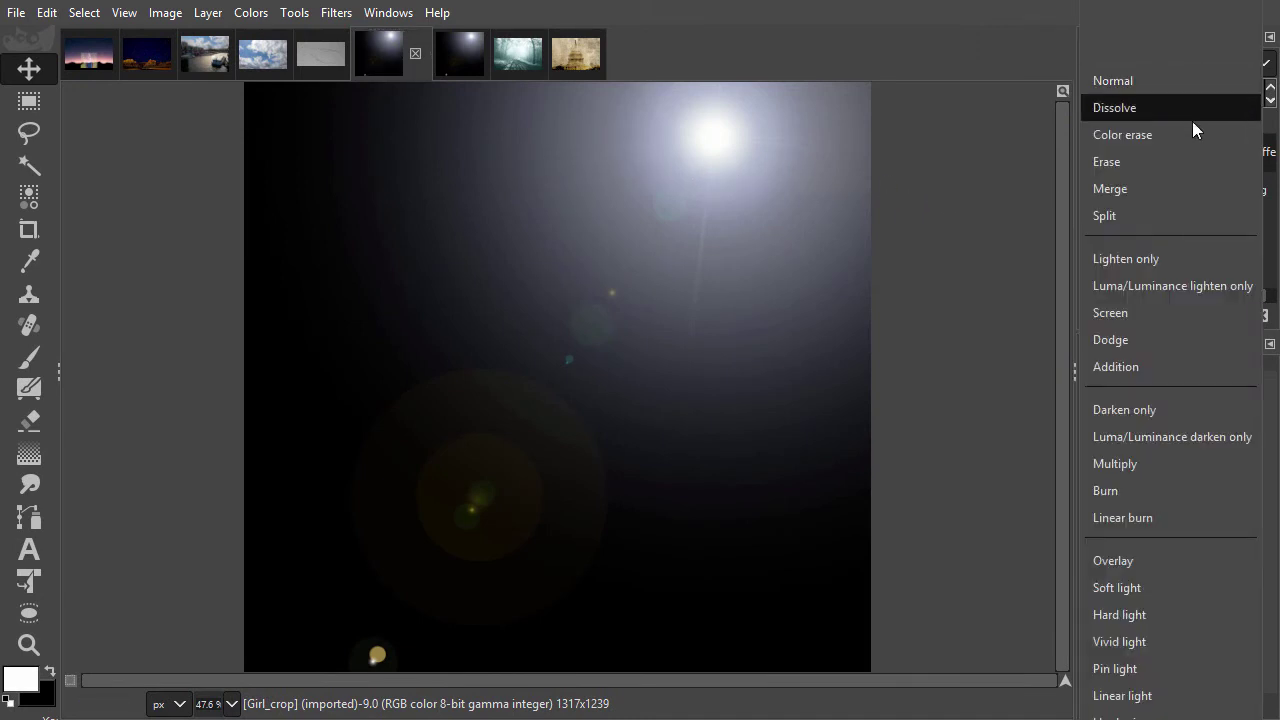
click(1189, 263)
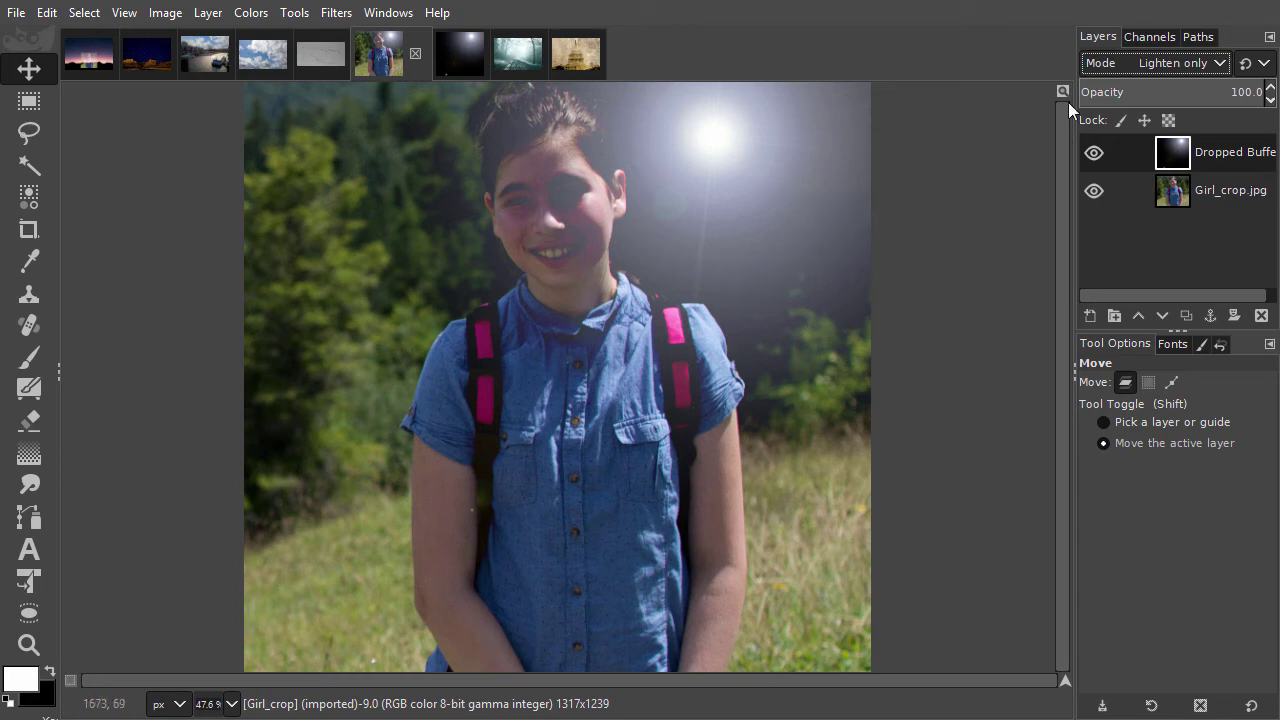
Step: Switch the lens-flare layer to Screen and lower its opacity to about 59.1
click(1175, 62)
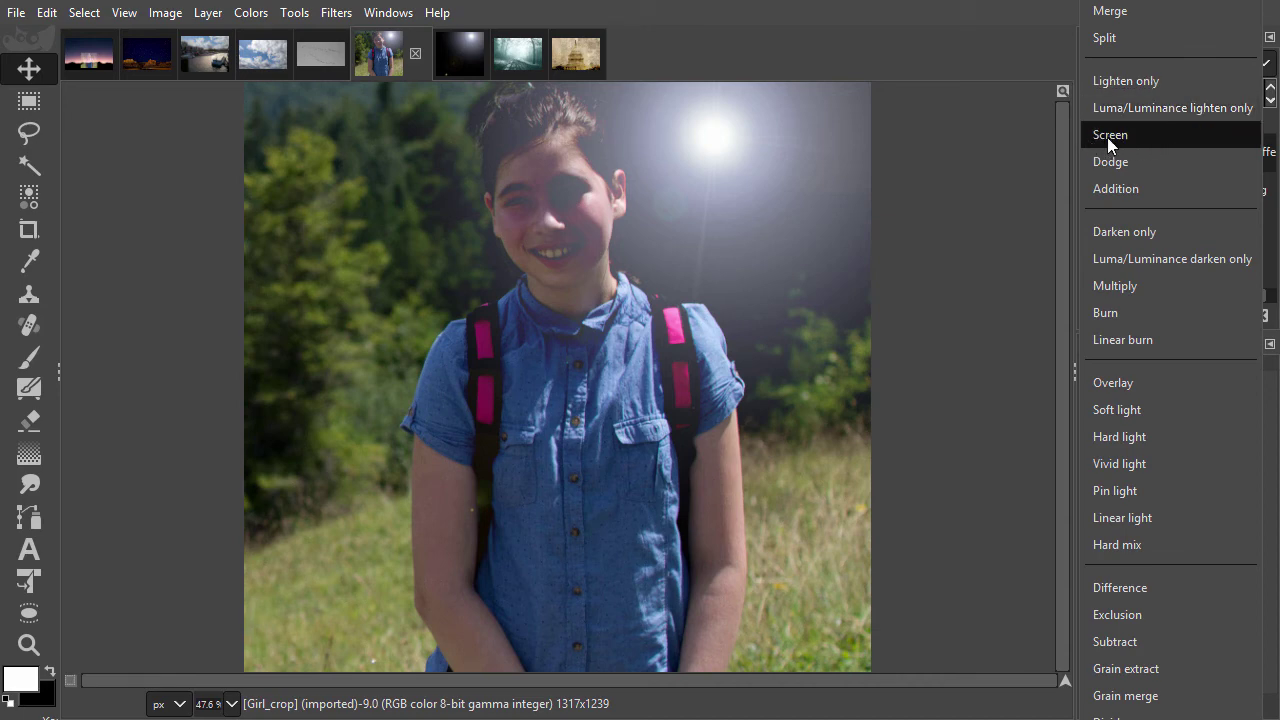
click(1142, 134)
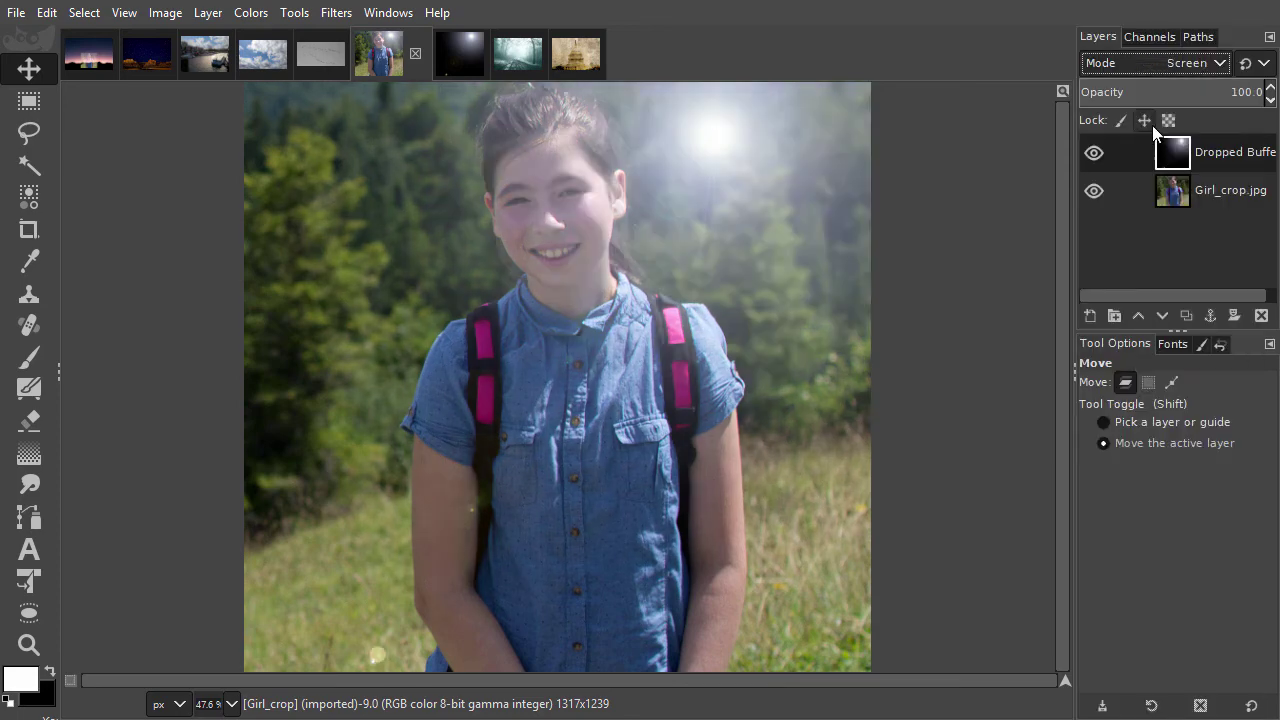
click(1252, 91)
drag(1252, 91, 1189, 91)
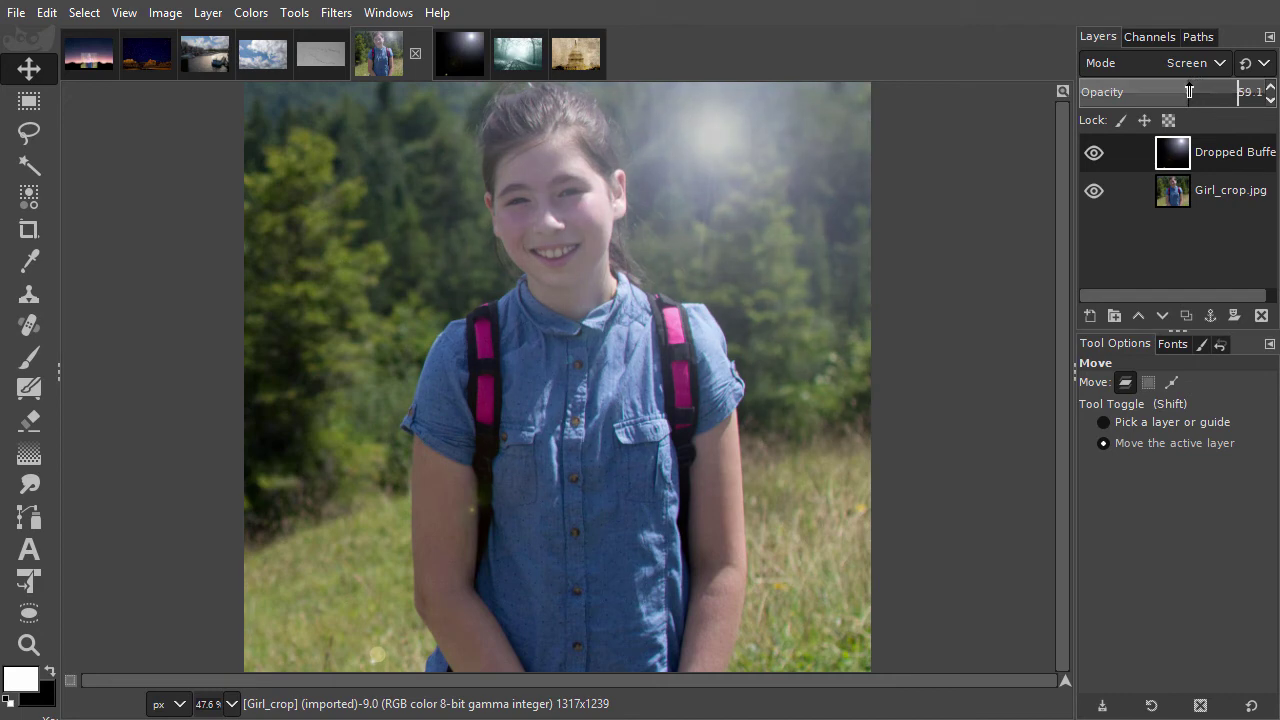
Step: Hide the lens-flare layer and duplicate the Girl_crop.jpg layer
click(1094, 156)
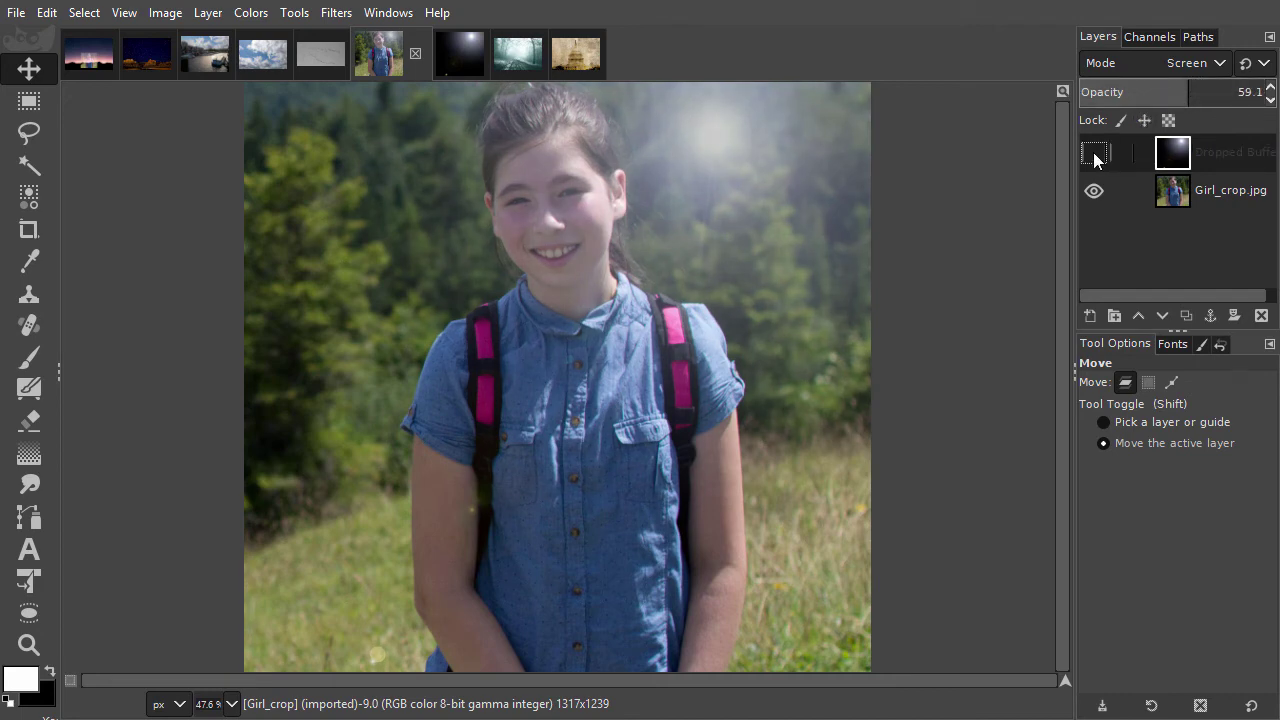
click(1172, 192)
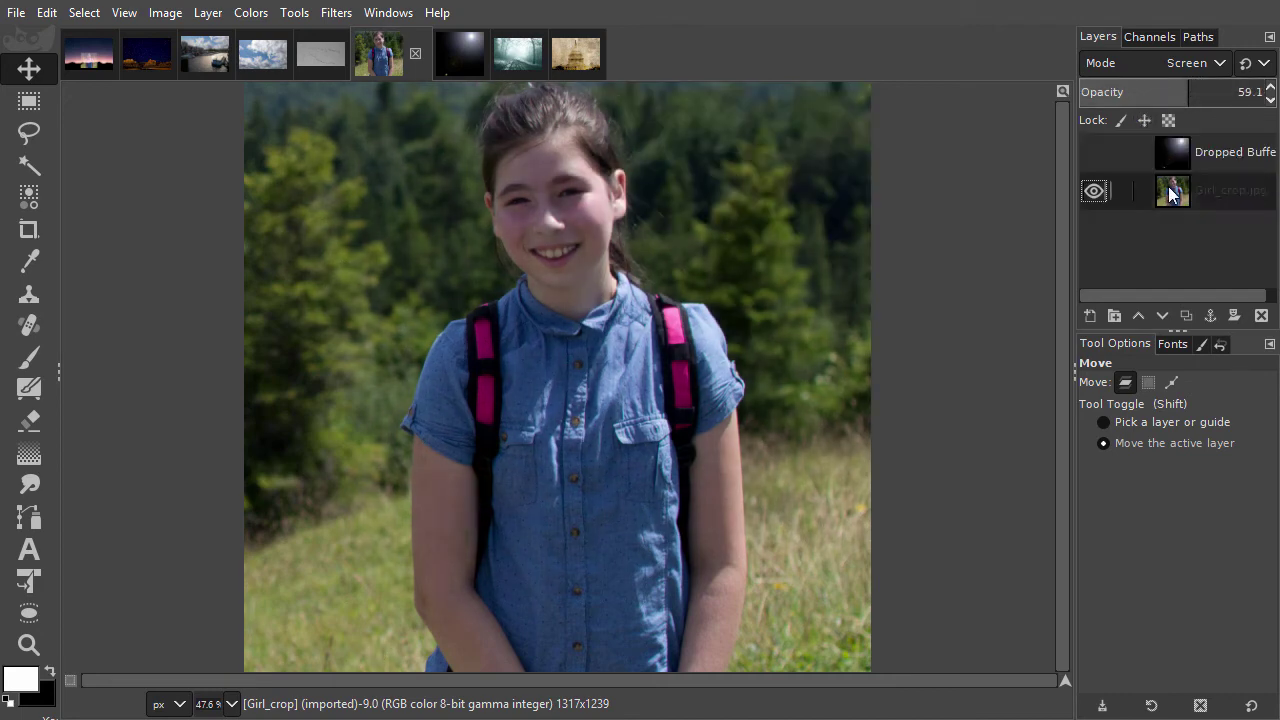
click(1186, 316)
Step: Blend the duplicate girl layer with Screen at 57.5 opacity
click(1195, 72)
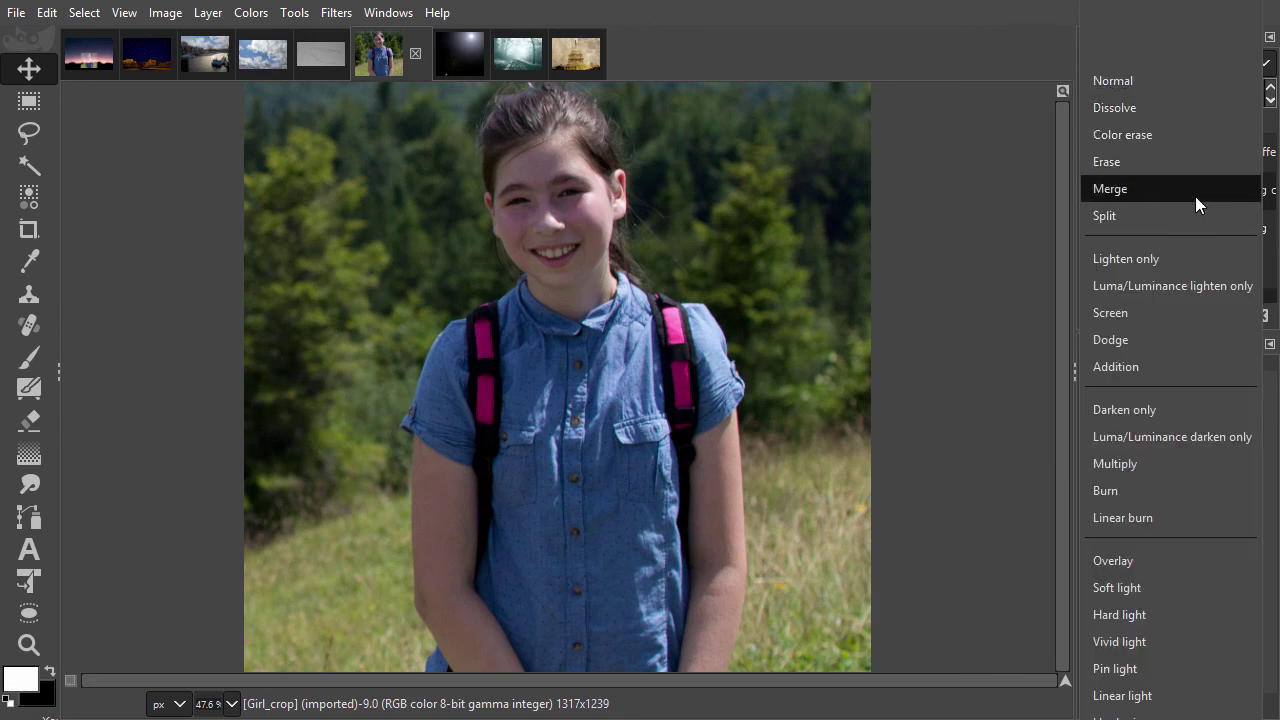
click(1183, 309)
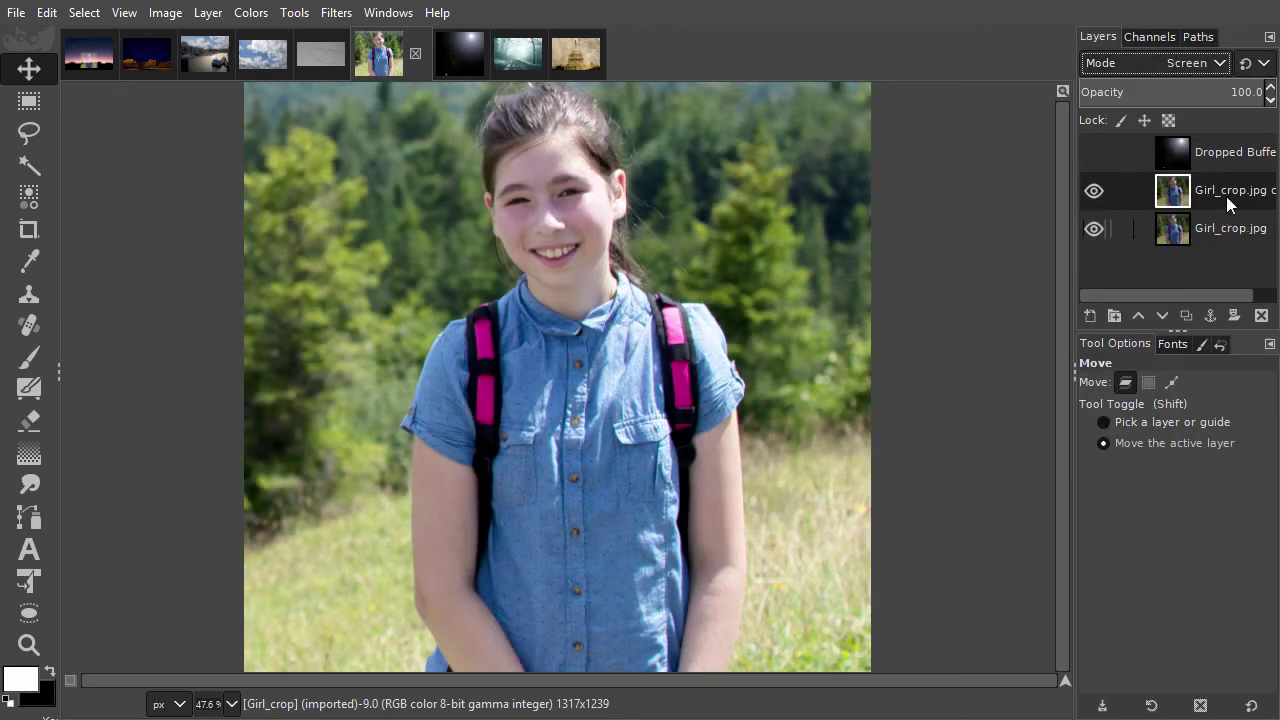
drag(1249, 92, 1186, 107)
key(Tab)
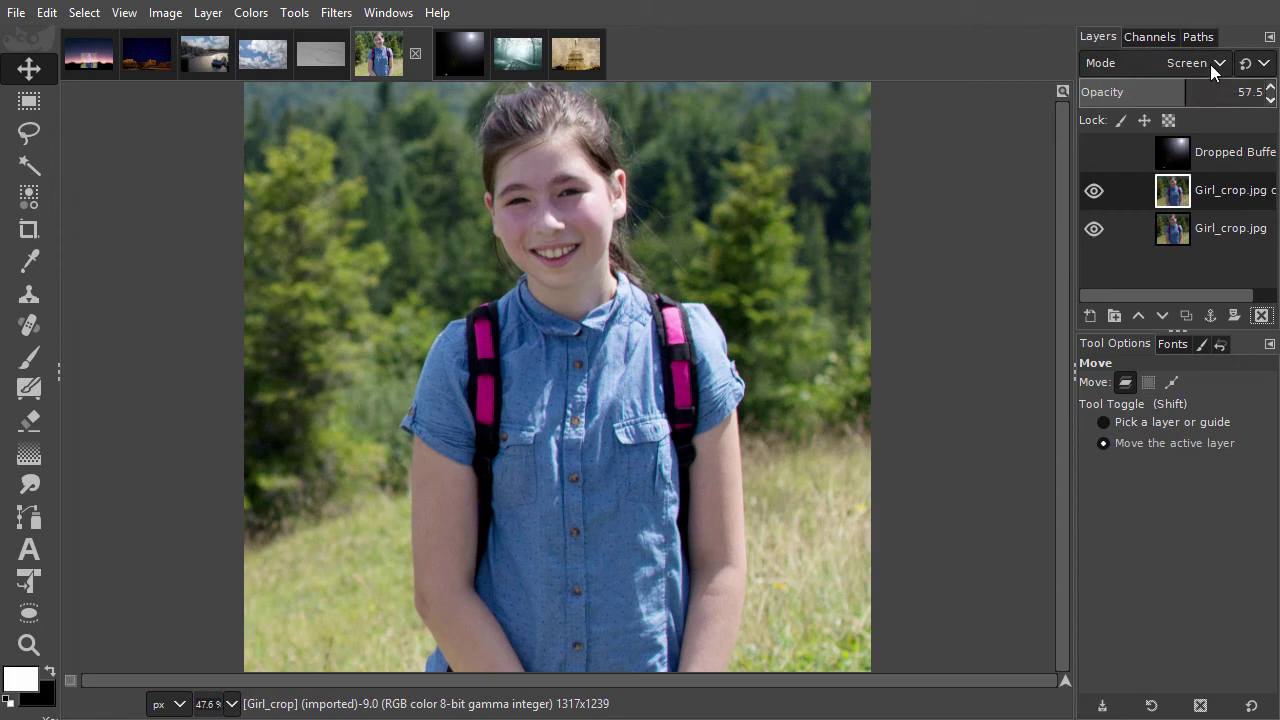
Step: Show the blend-mode dropdown list for the duplicate Girl_crop layer
click(1210, 64)
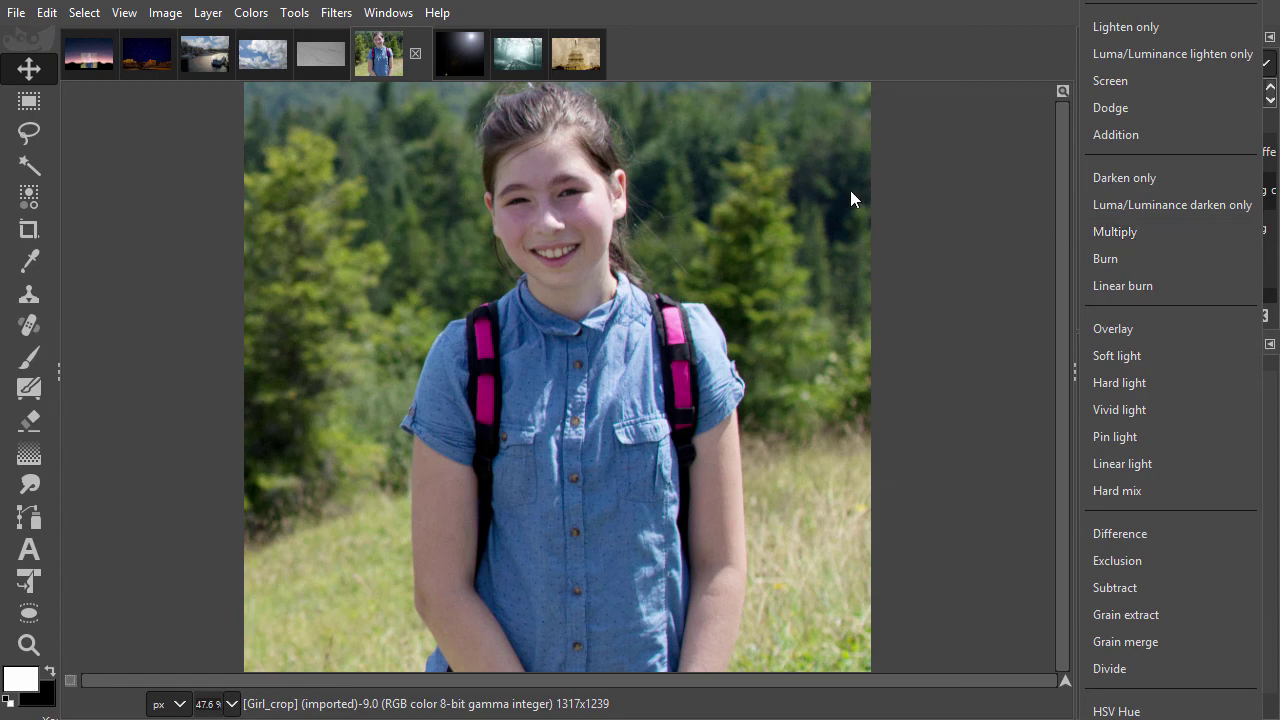
Step: Open the Rails photo and add a new empty transparent layer above Rails.jpg
click(519, 55)
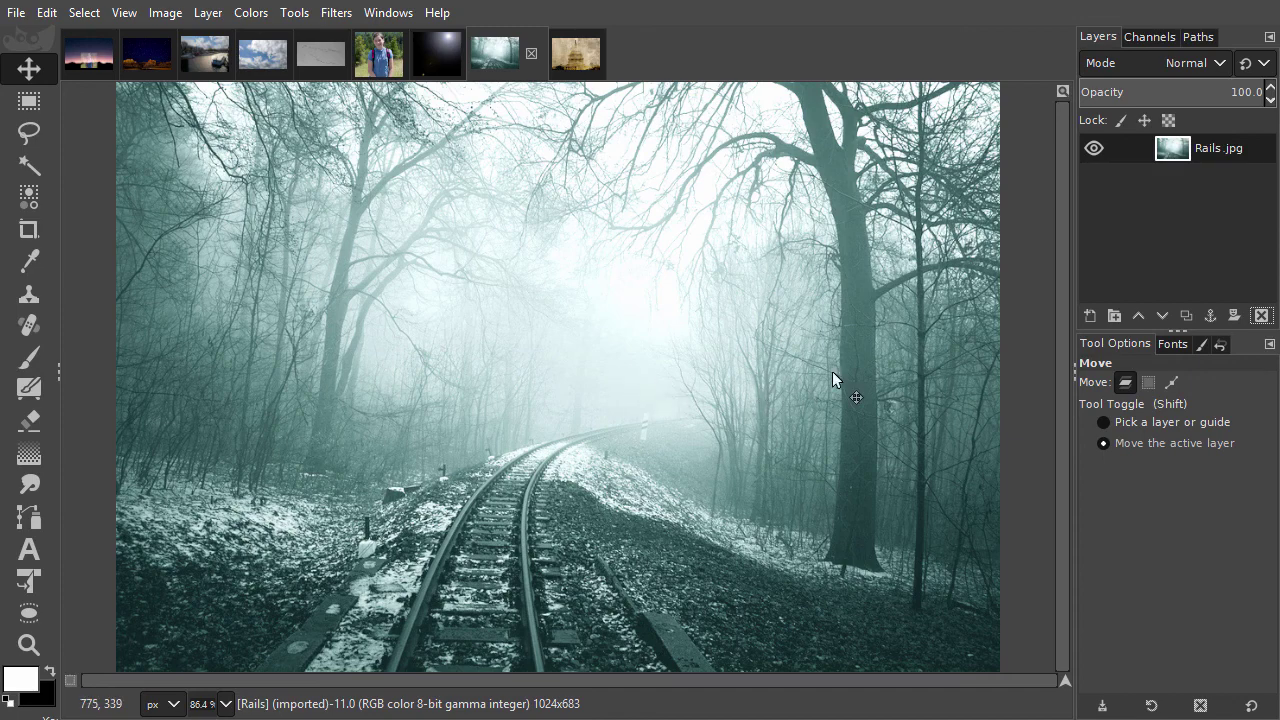
shift+click(1090, 316)
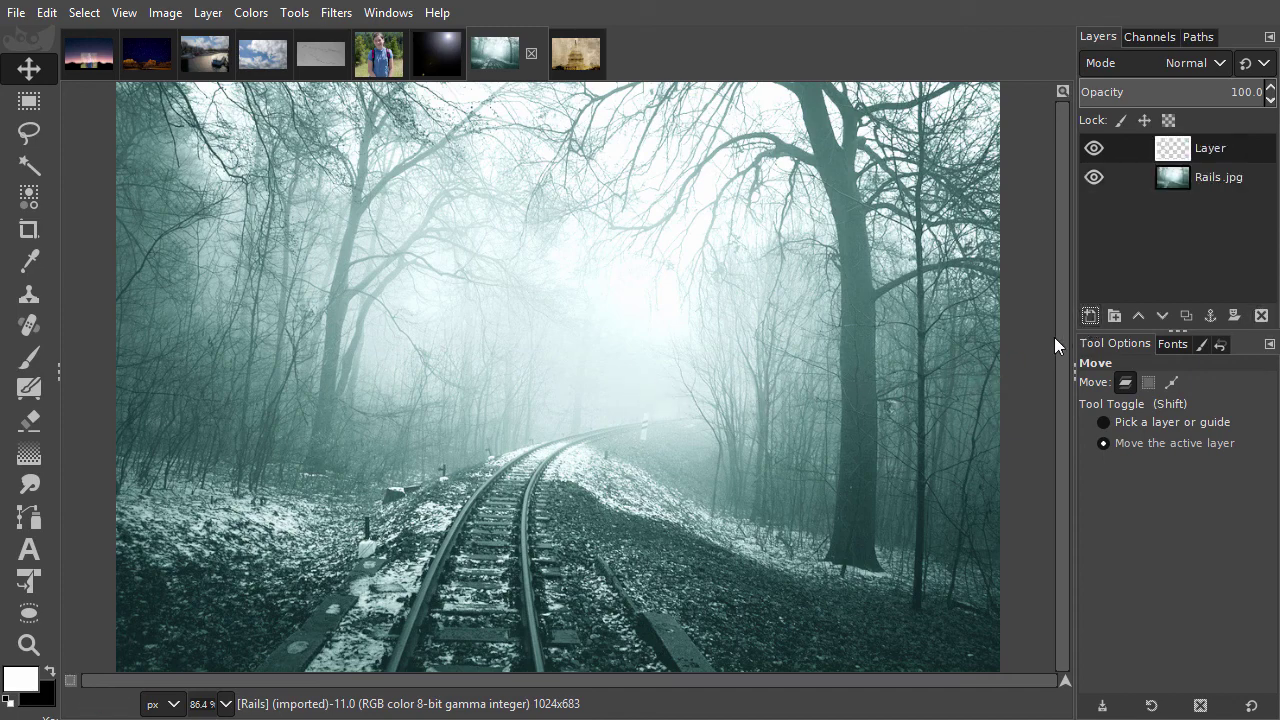
Step: Draw a 396×396 px circular selection over the foggy centre of the rails photo, above the tracks
click(28, 617)
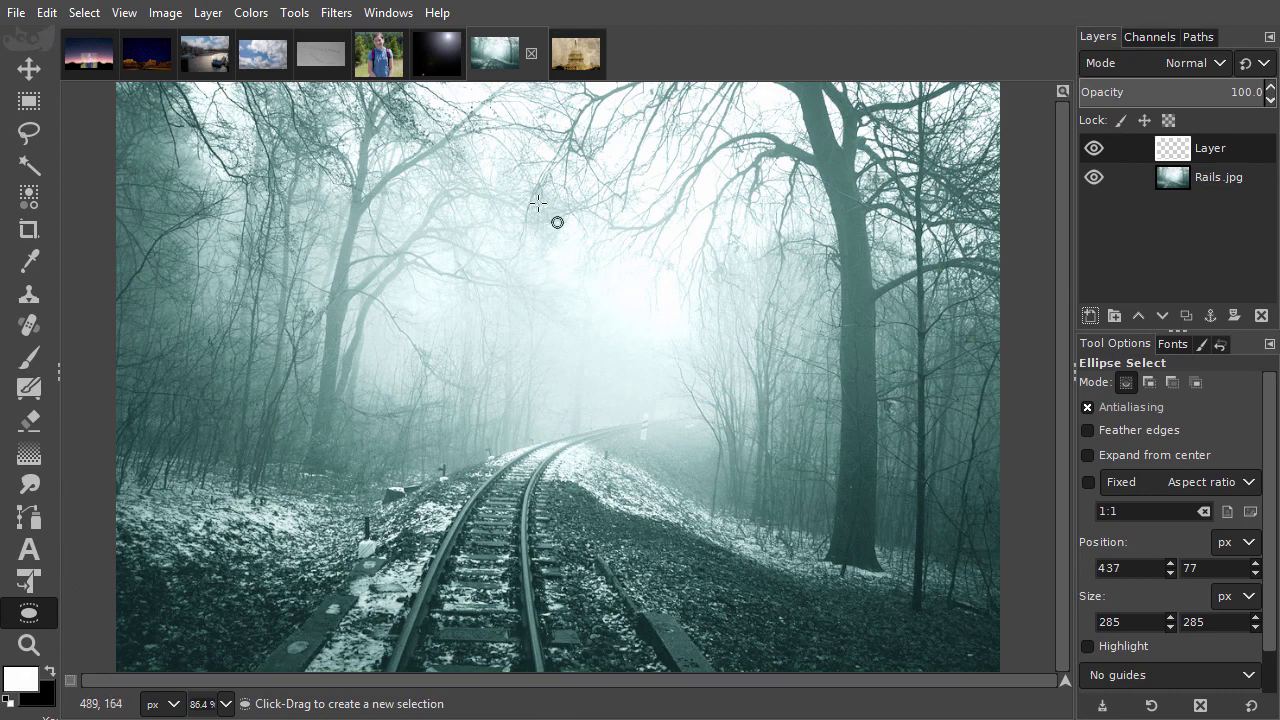
drag(528, 164, 715, 216)
key(shift)
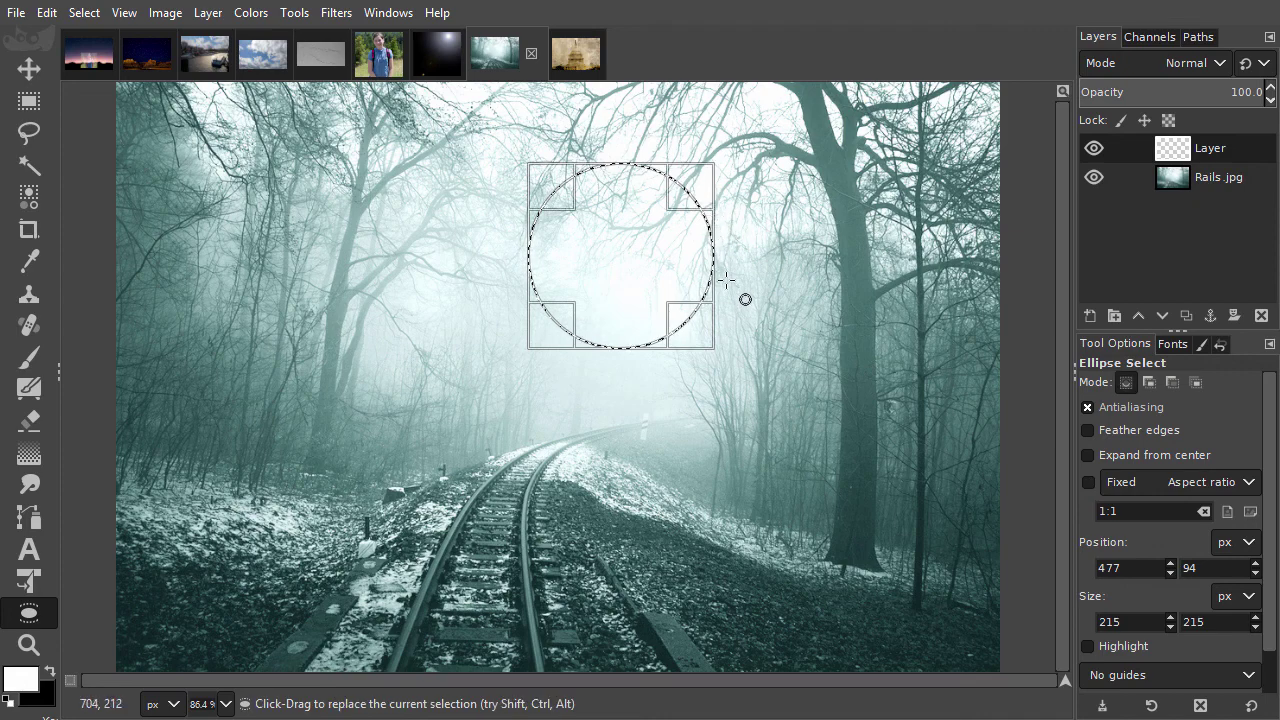
drag(695, 329, 860, 449)
key(shift)
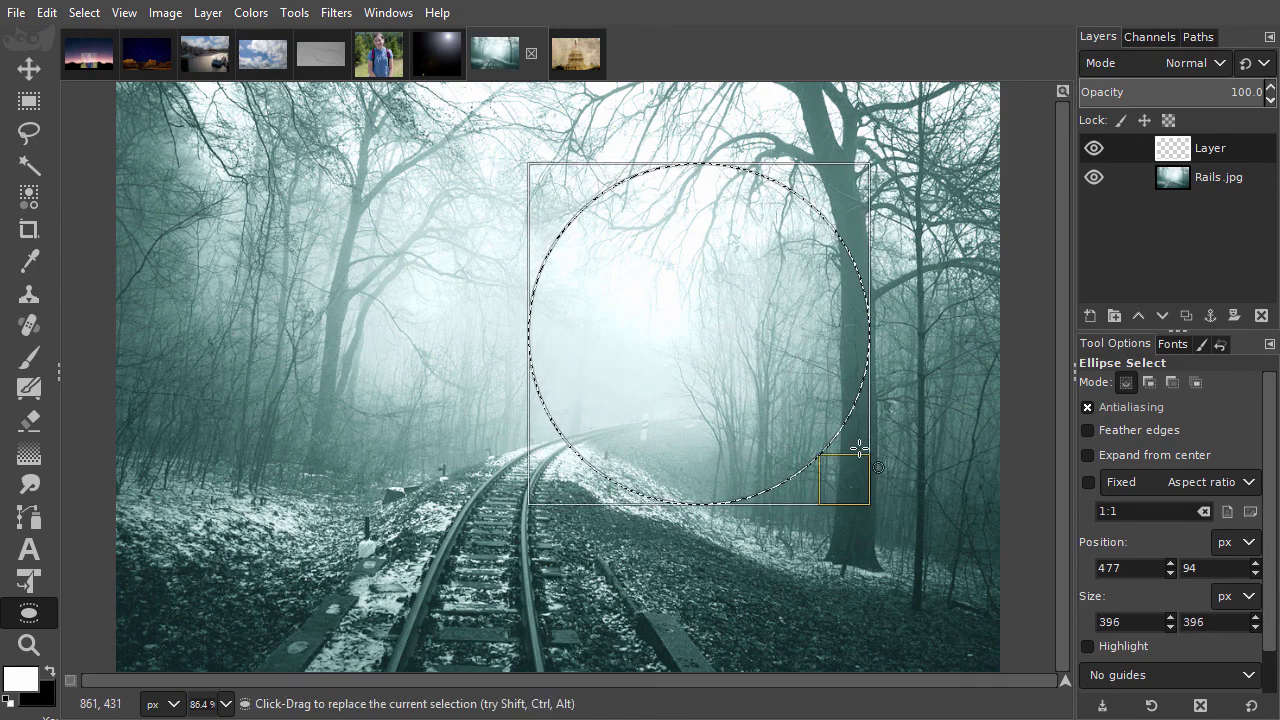
drag(796, 397, 719, 351)
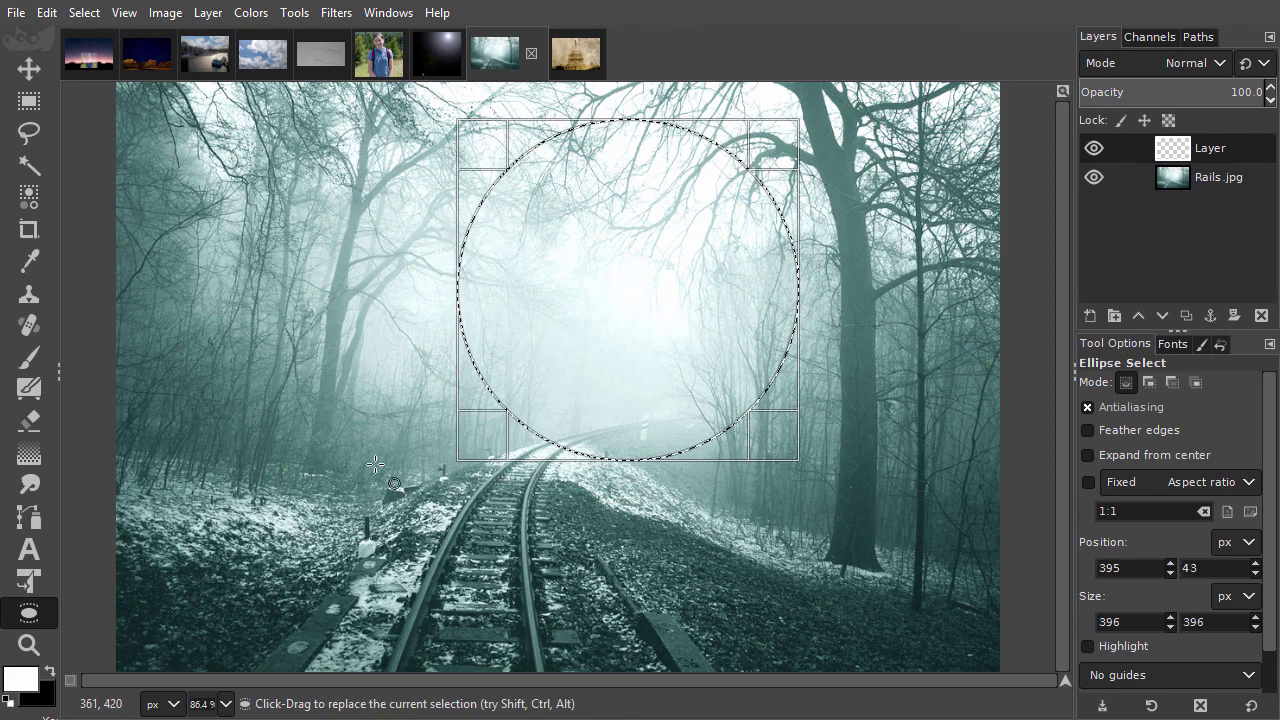
Step: Set the foreground colour to orange ff5d00, fill the circle with it, and deselect
click(31, 678)
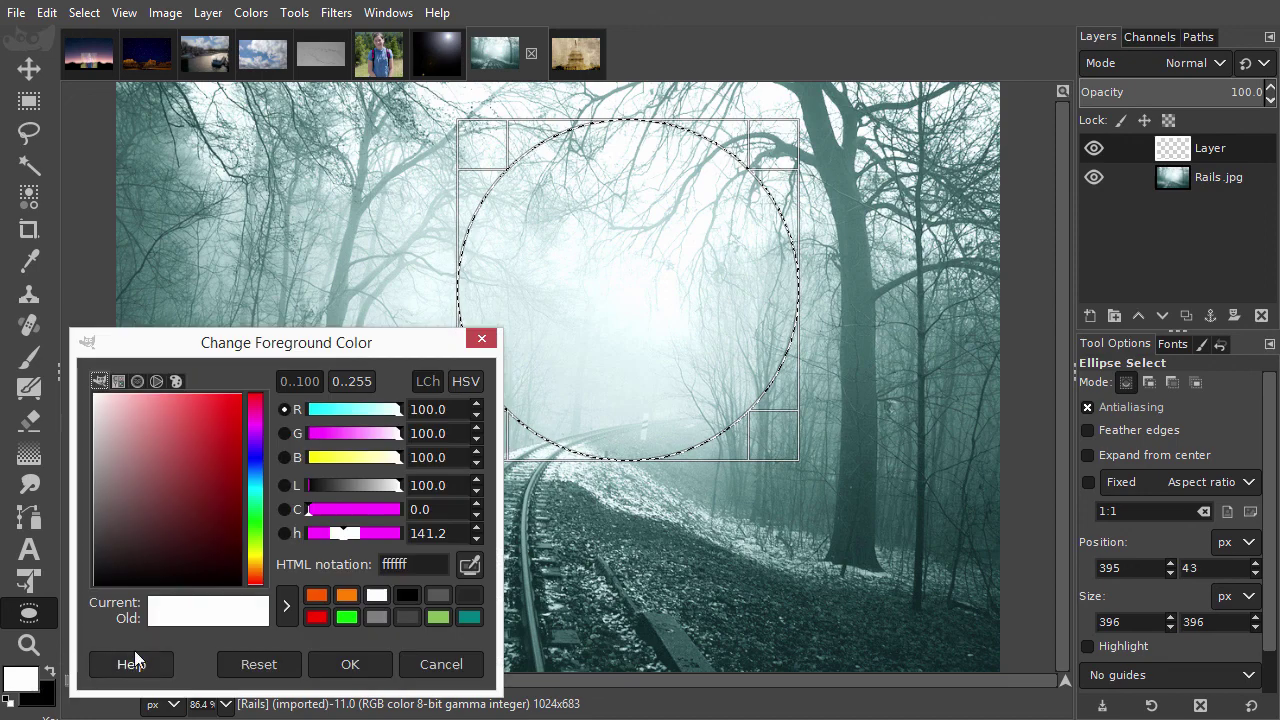
click(316, 596)
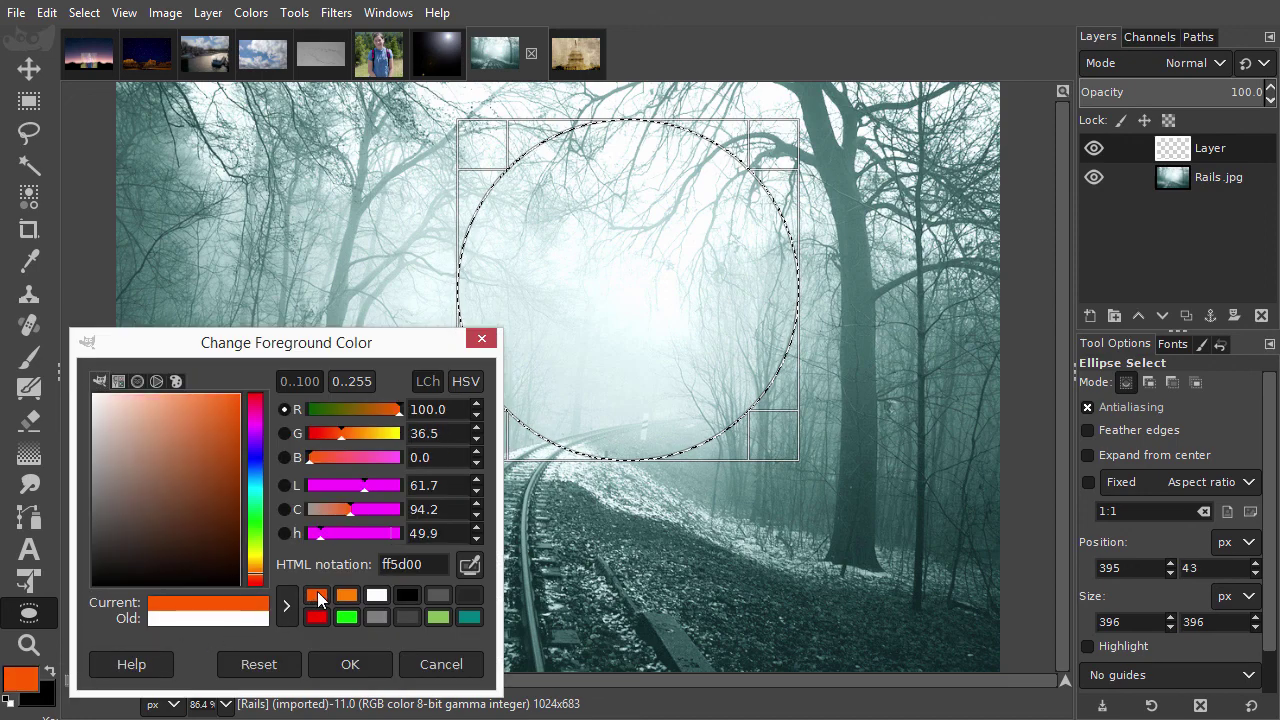
click(348, 665)
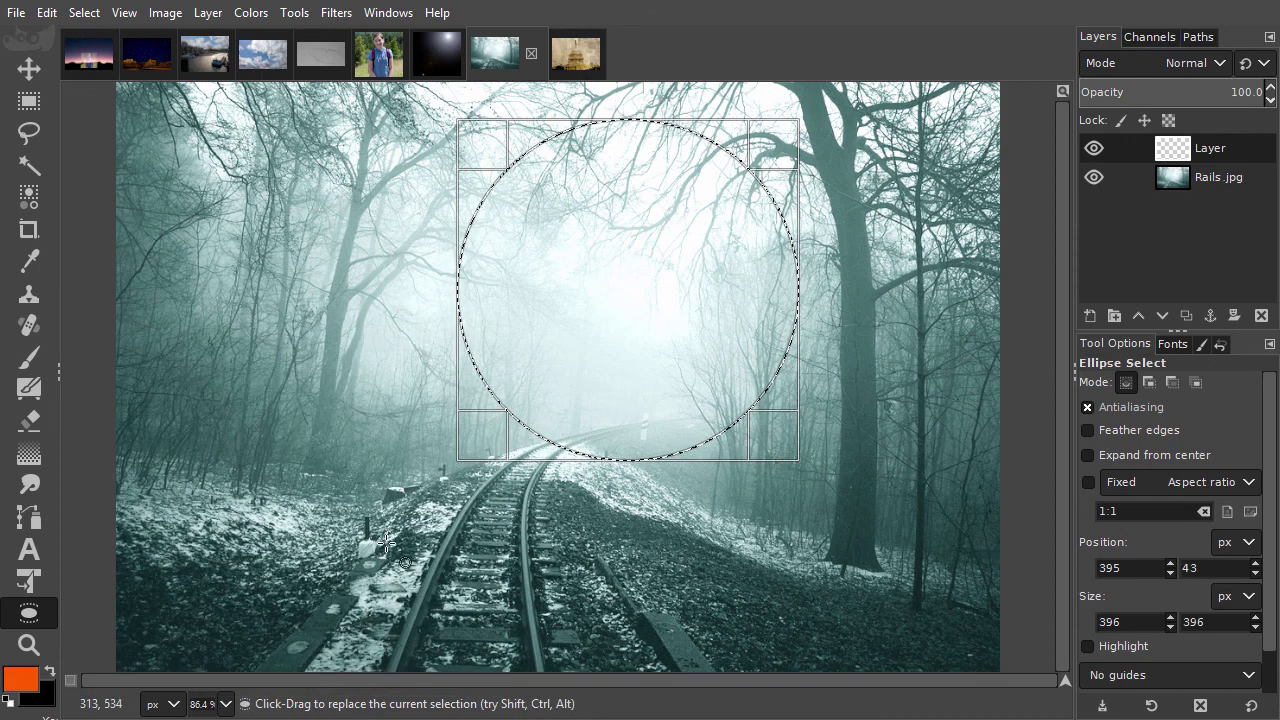
key(ctrl+comma)
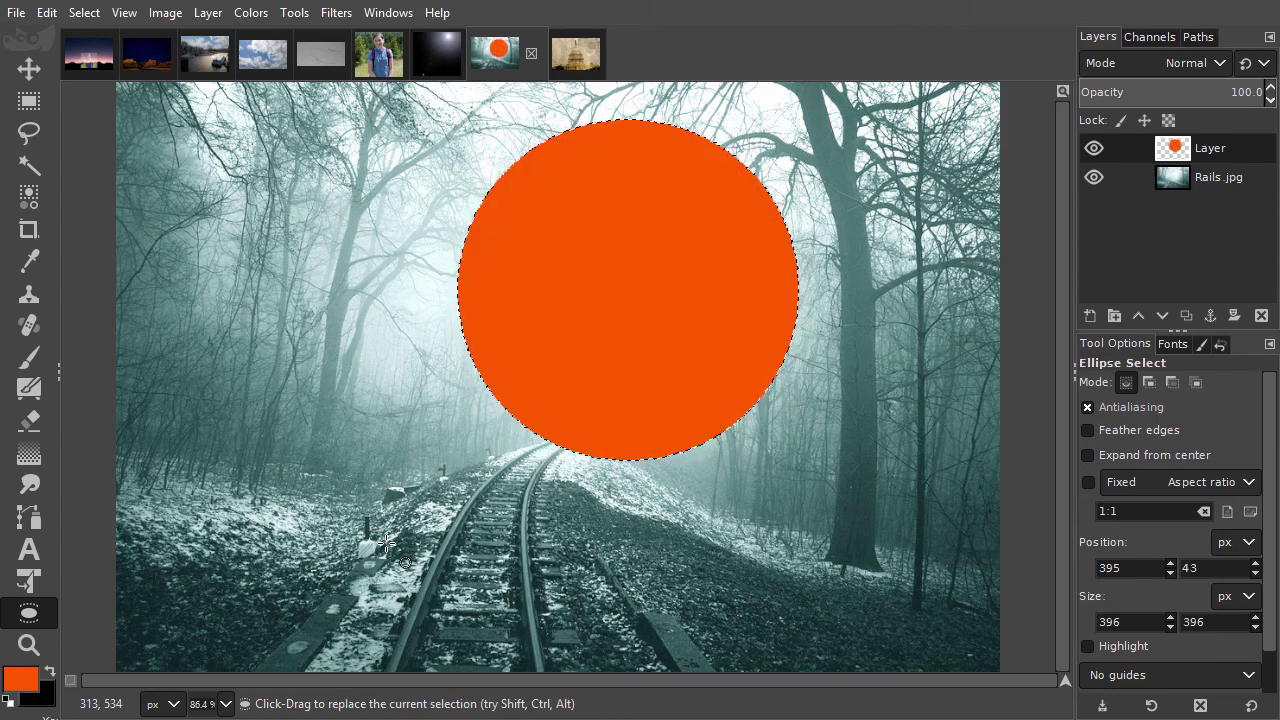
key(ctrl+shift+a)
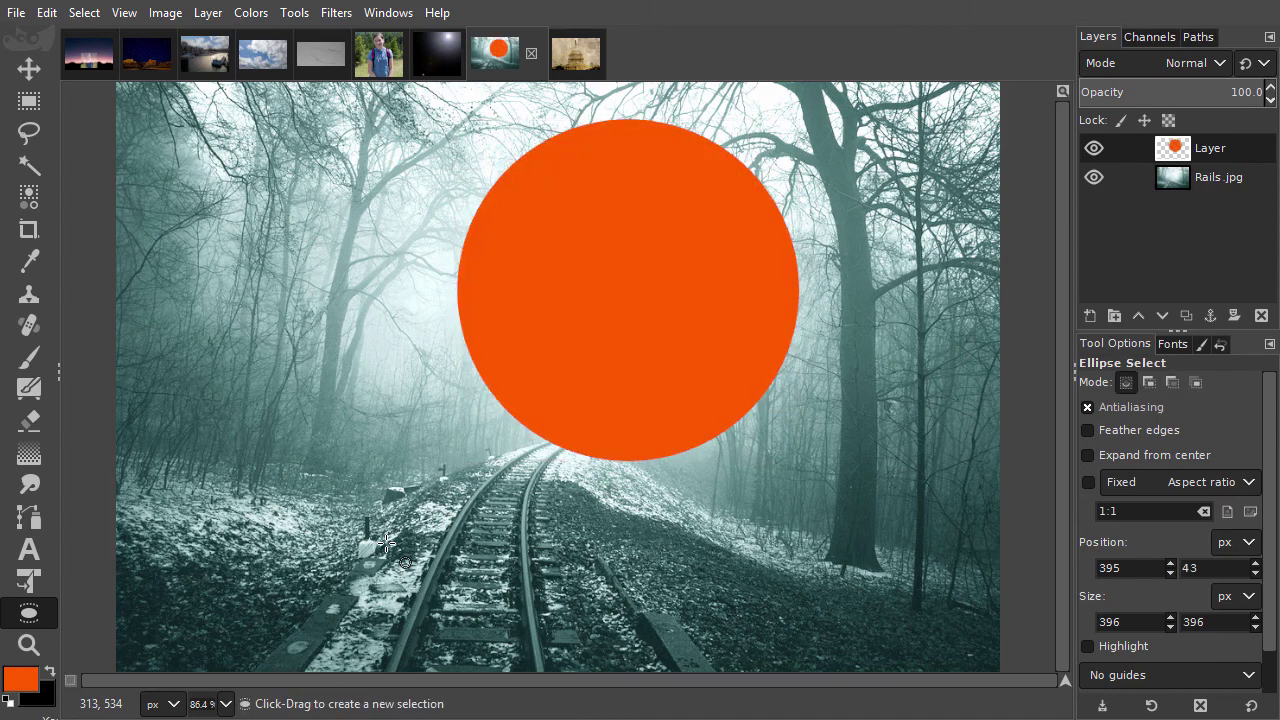
Step: Change the orange circle layer's blend mode to Multiply
click(1194, 64)
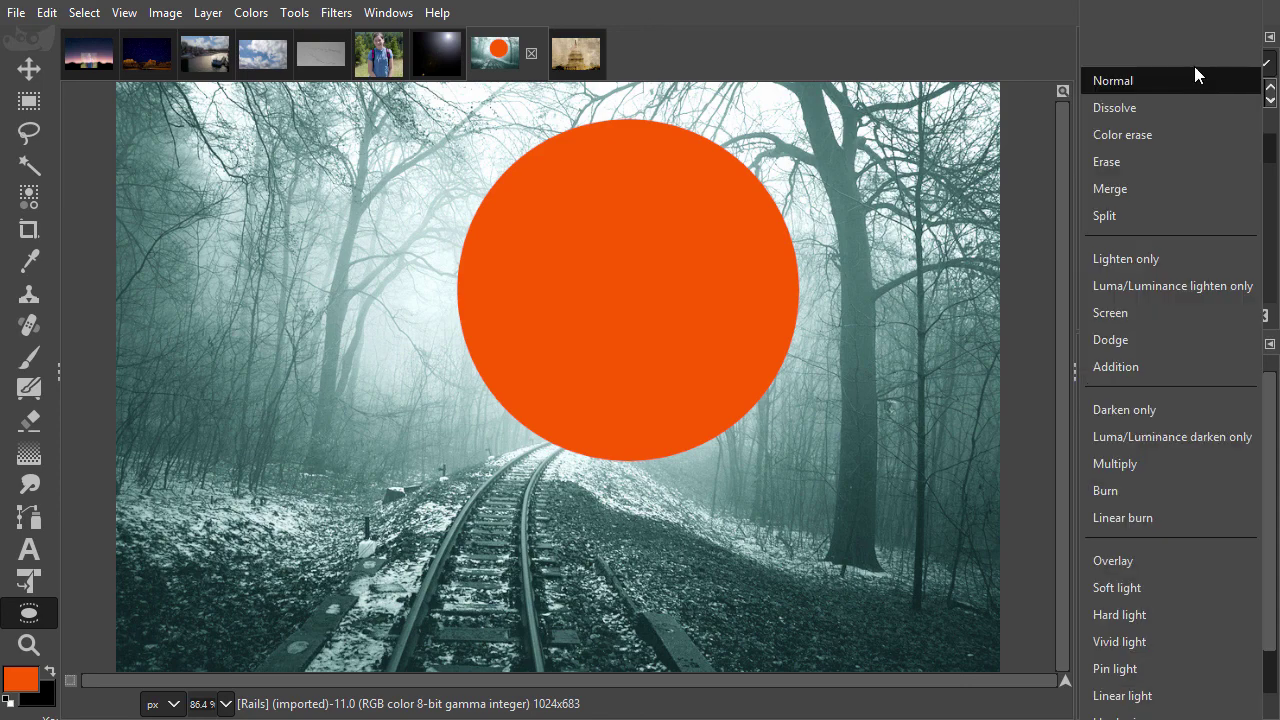
click(1152, 463)
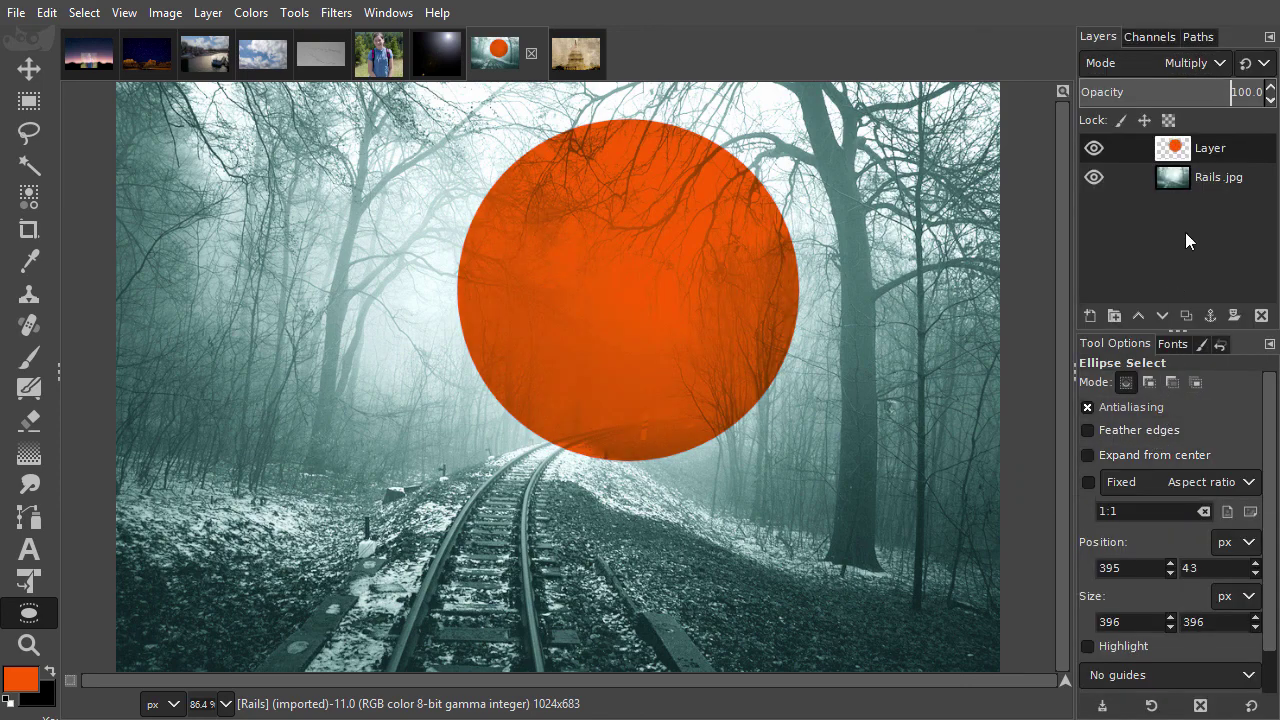
click(1217, 63)
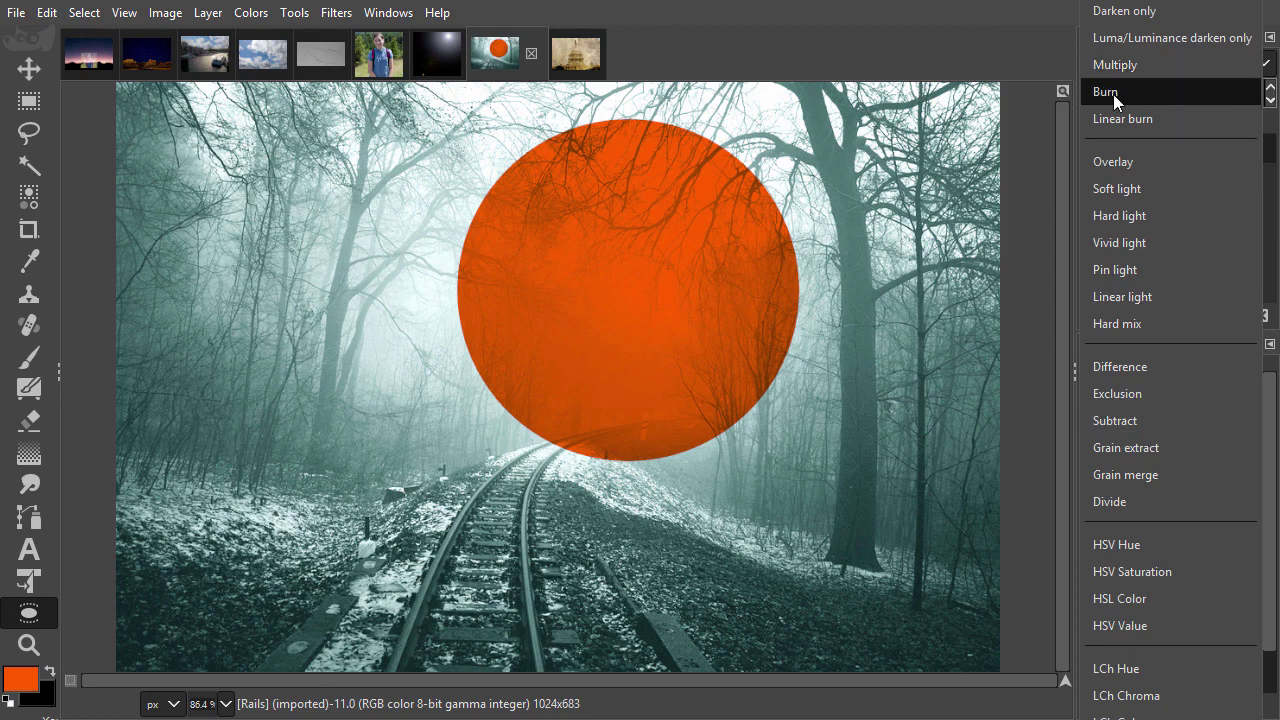
Step: Set the circle layer to Burn, then compare Building.xcf with the Plaster layer hidden and shown
click(579, 58)
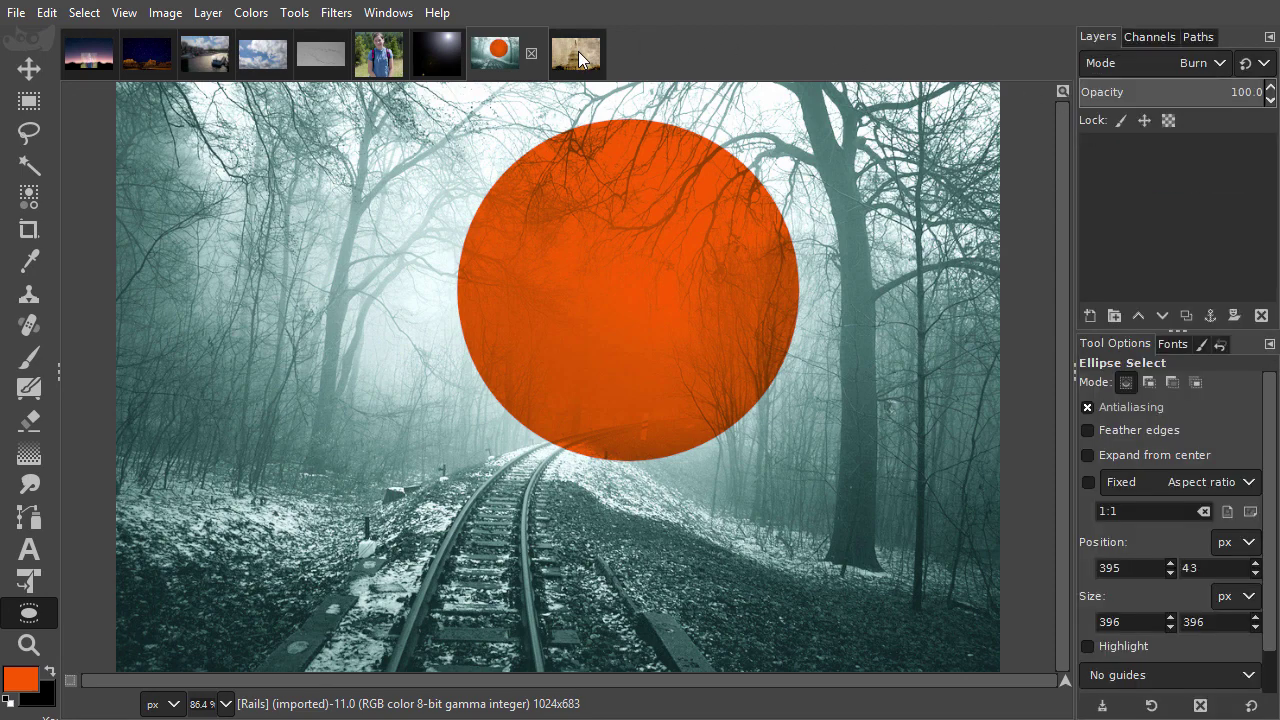
click(579, 58)
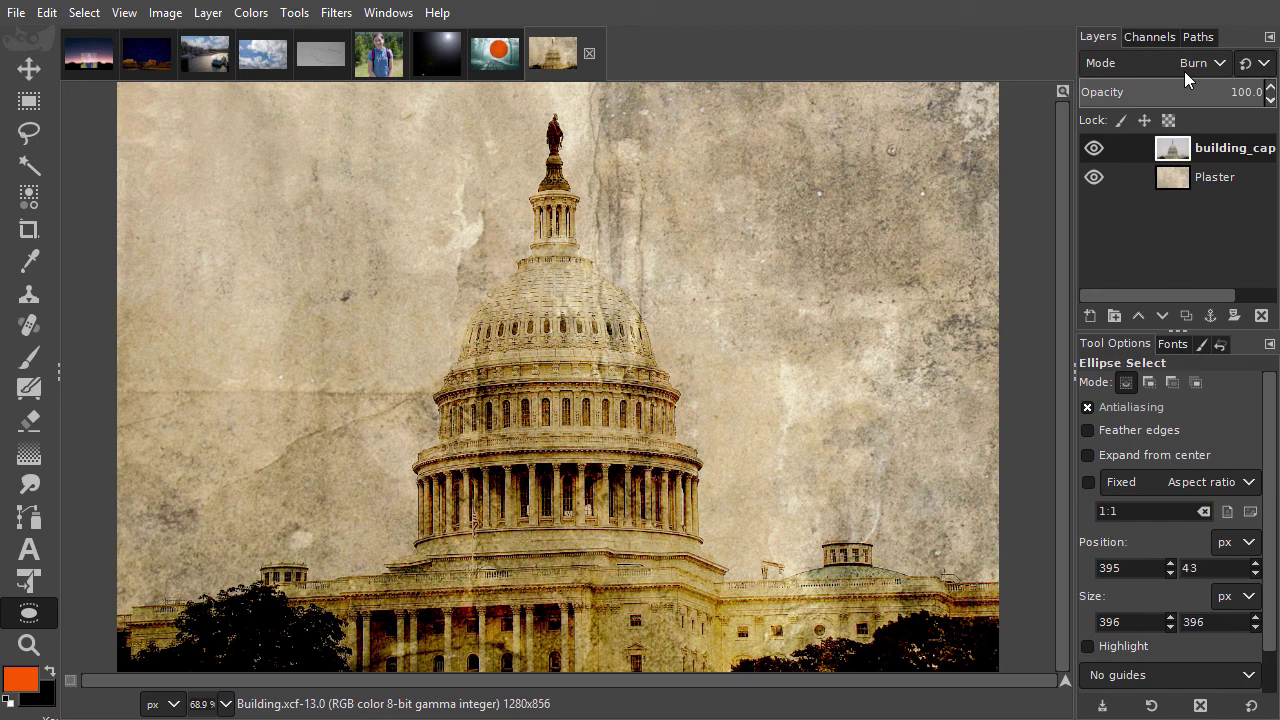
click(1094, 178)
click(1094, 178)
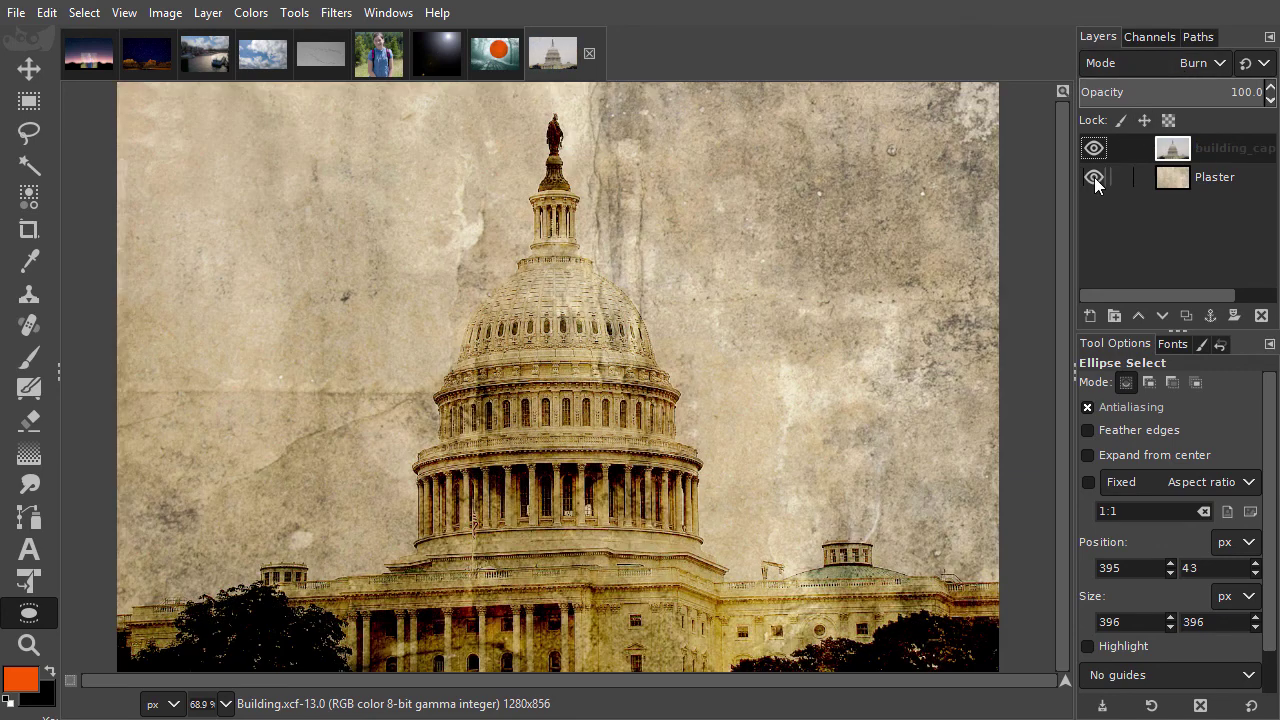